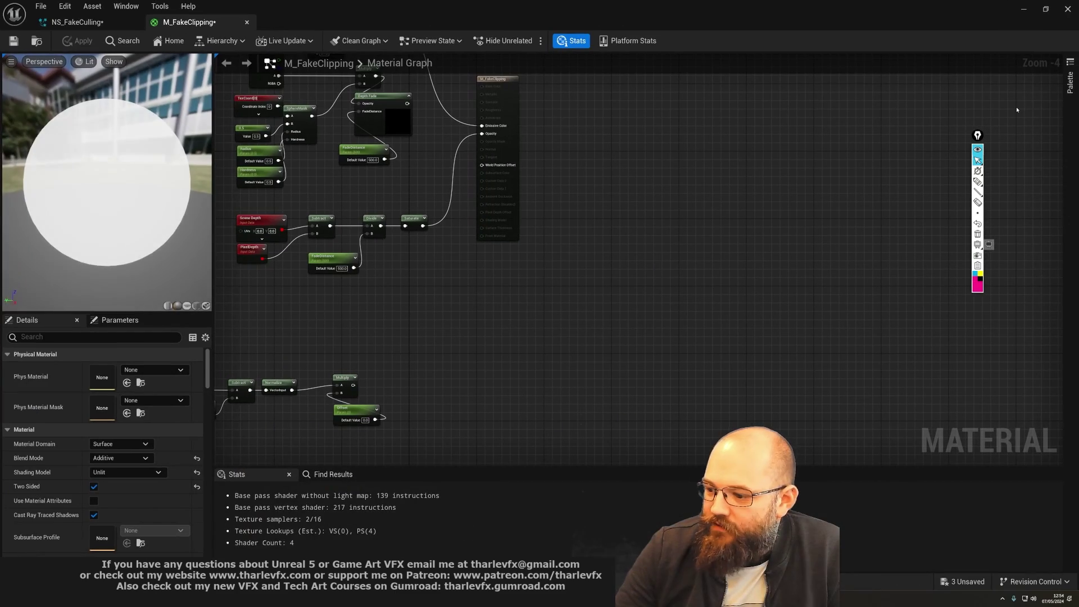
- Examine the material's Scene Depth, PixelDepth, Subtract, Divide and Saturate node chain feeding Opacity
left_click(1045, 9)
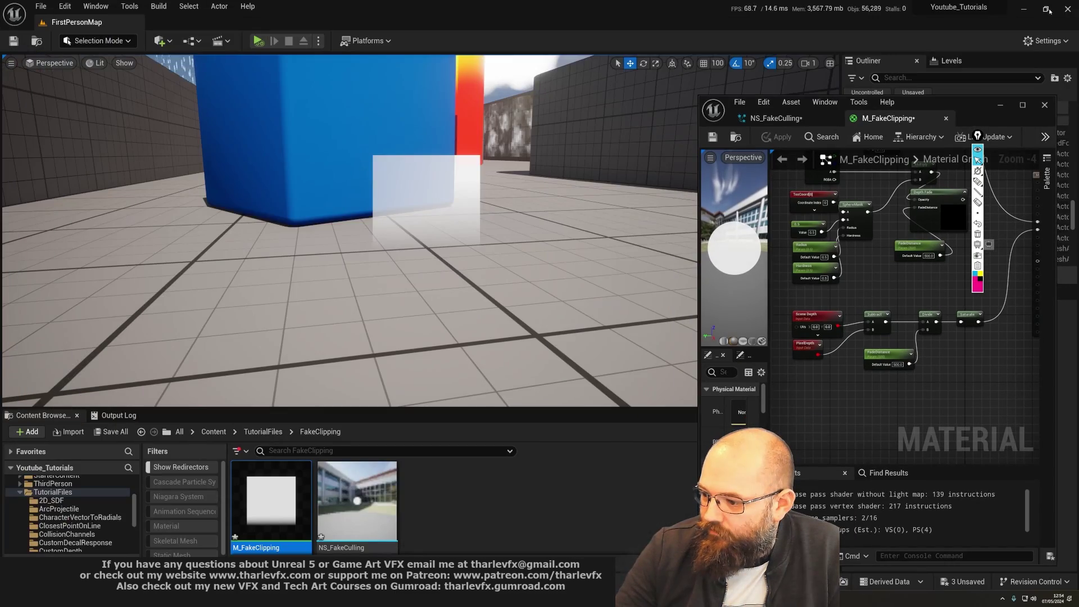
left_click(1044, 8)
double_click(631, 279)
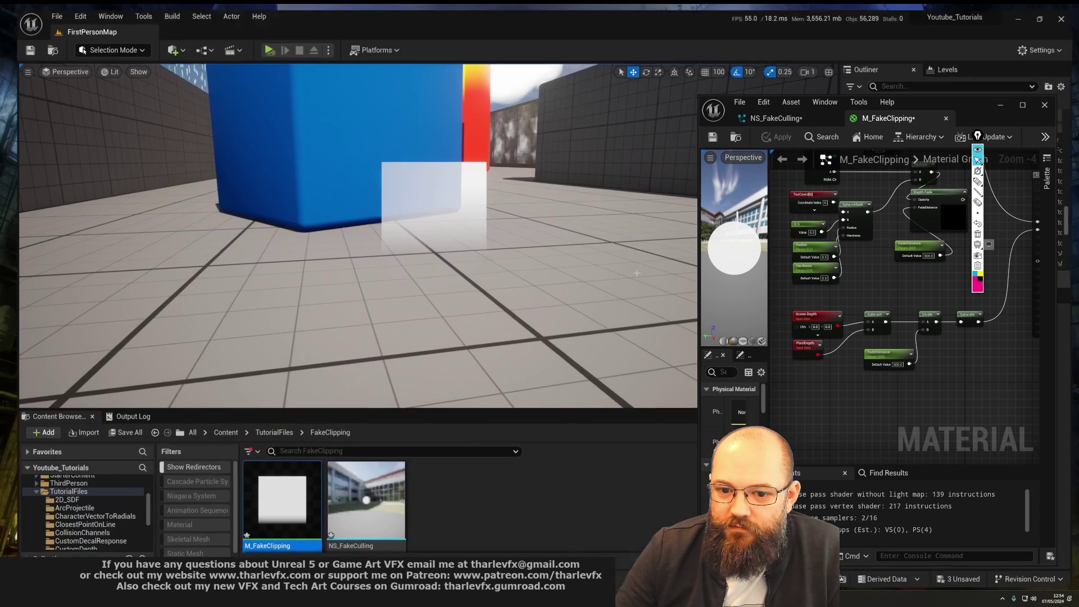
left_click(1023, 106)
right_click_drag(277, 288, 438, 323)
scroll(357, 260, "up", 4)
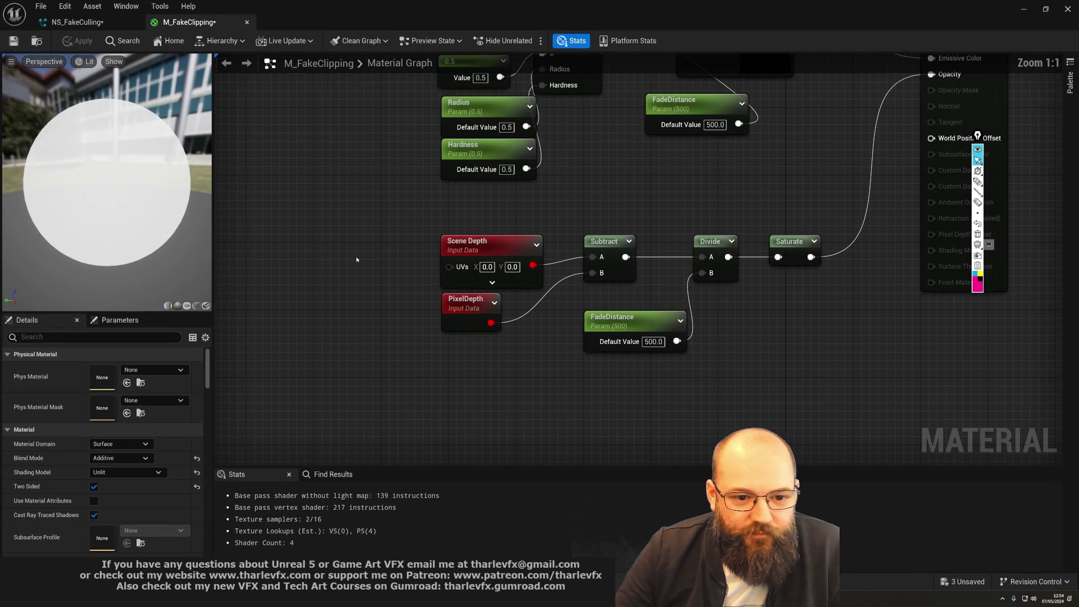
left_click(505, 254)
right_click_drag(583, 216, 487, 236)
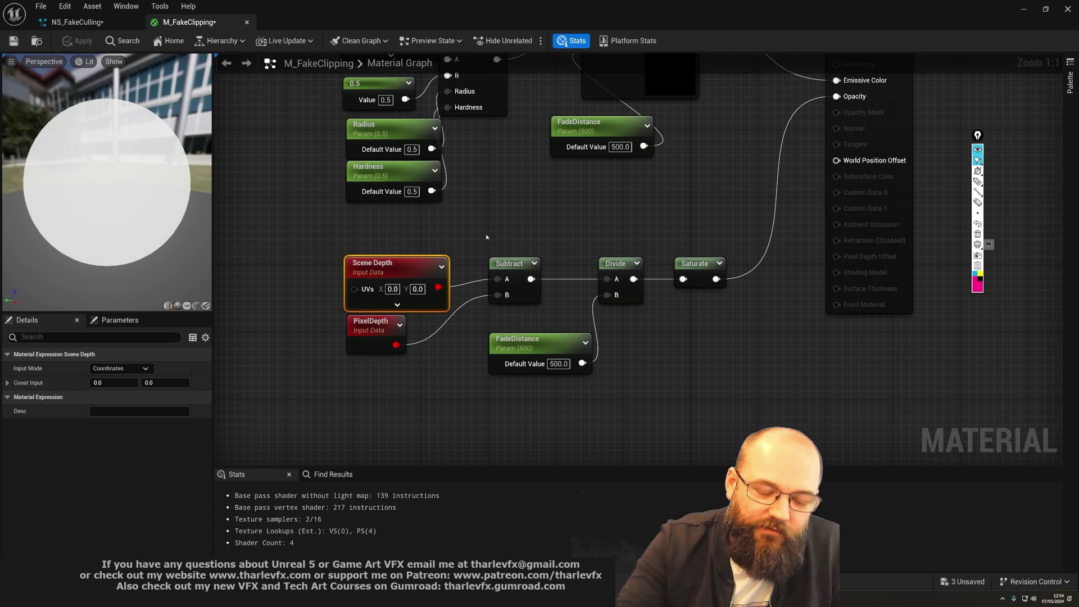
left_click(391, 318)
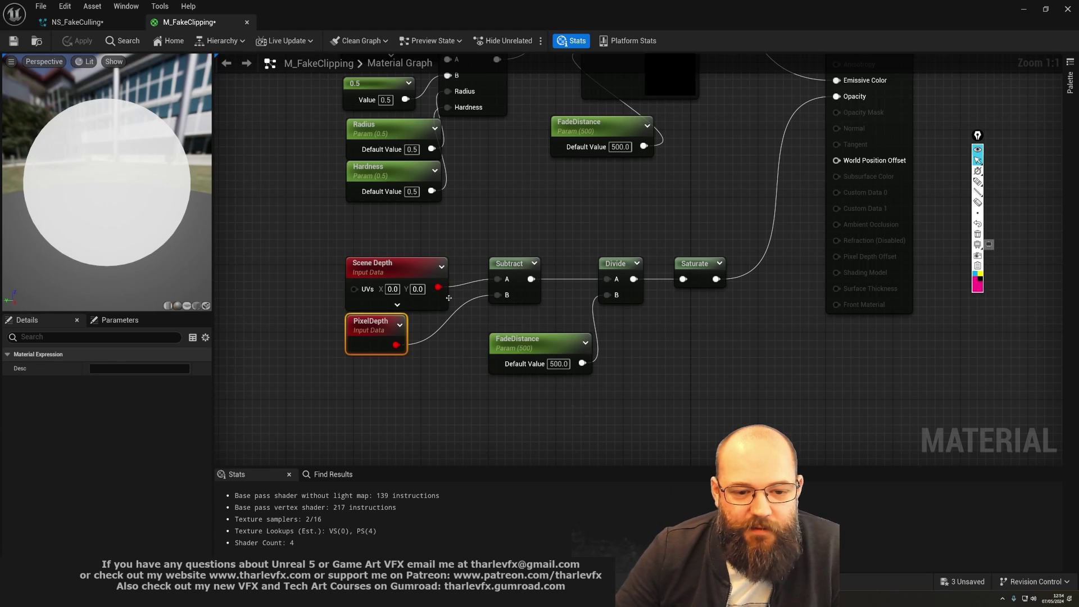
right_click_drag(591, 204, 562, 255)
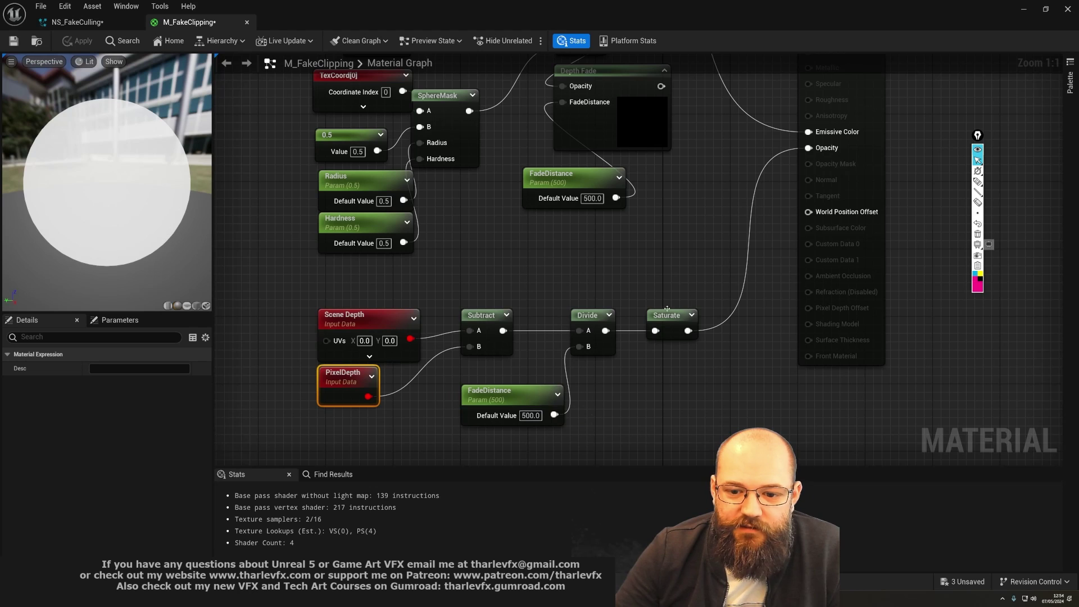
left_click(657, 322)
right_click_drag(661, 281, 654, 357)
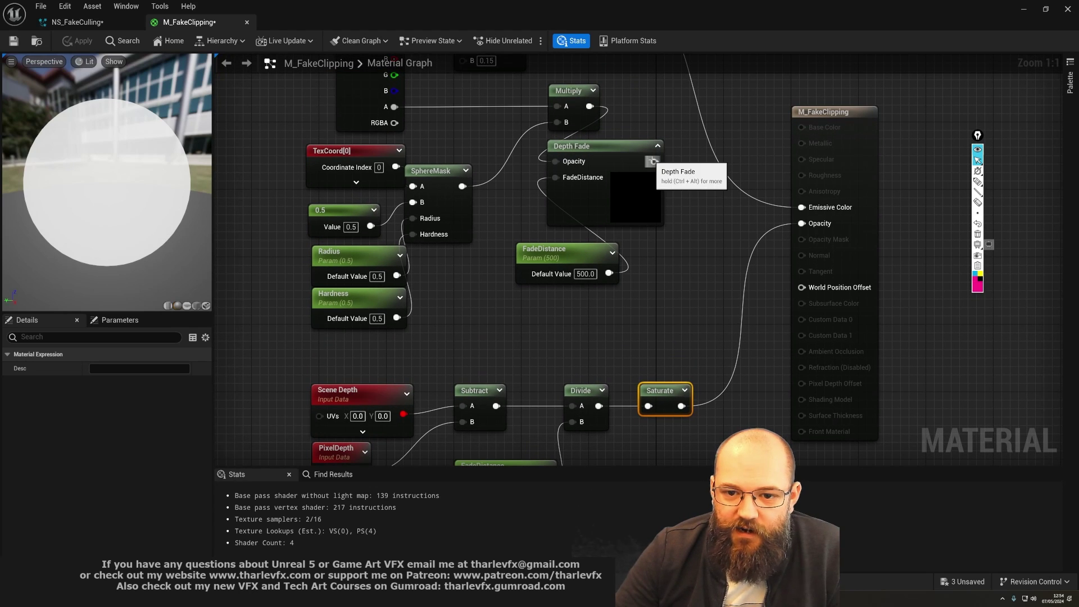
- Connect the Depth Fade output to the material's Opacity, apply the material, and bring the level viewport back into view
left_click_drag(653, 161, 801, 223)
left_click(585, 148)
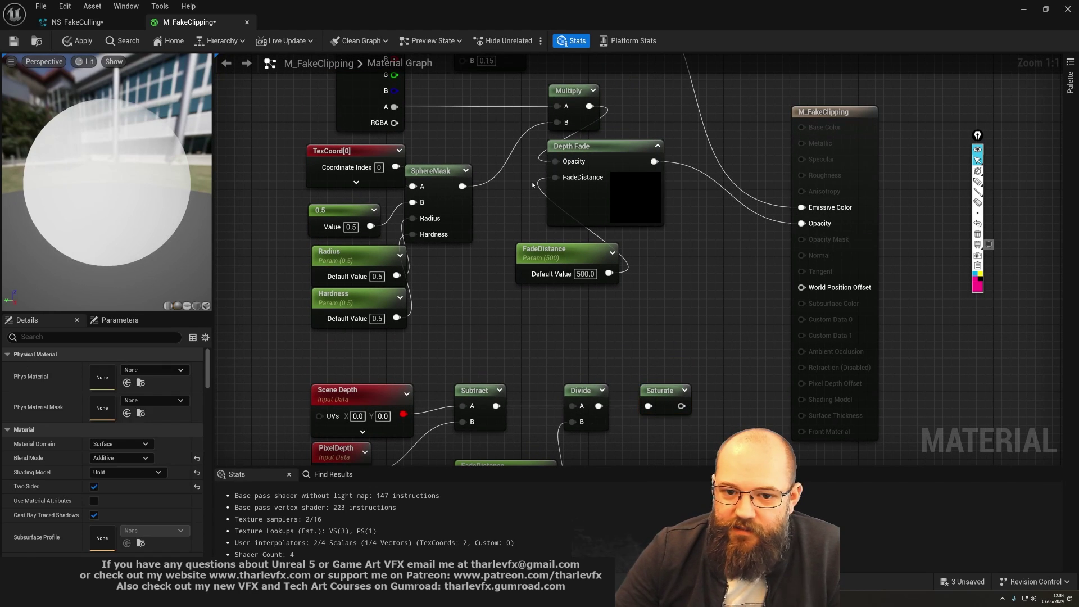
right_click_drag(557, 371, 584, 301)
left_click(584, 301)
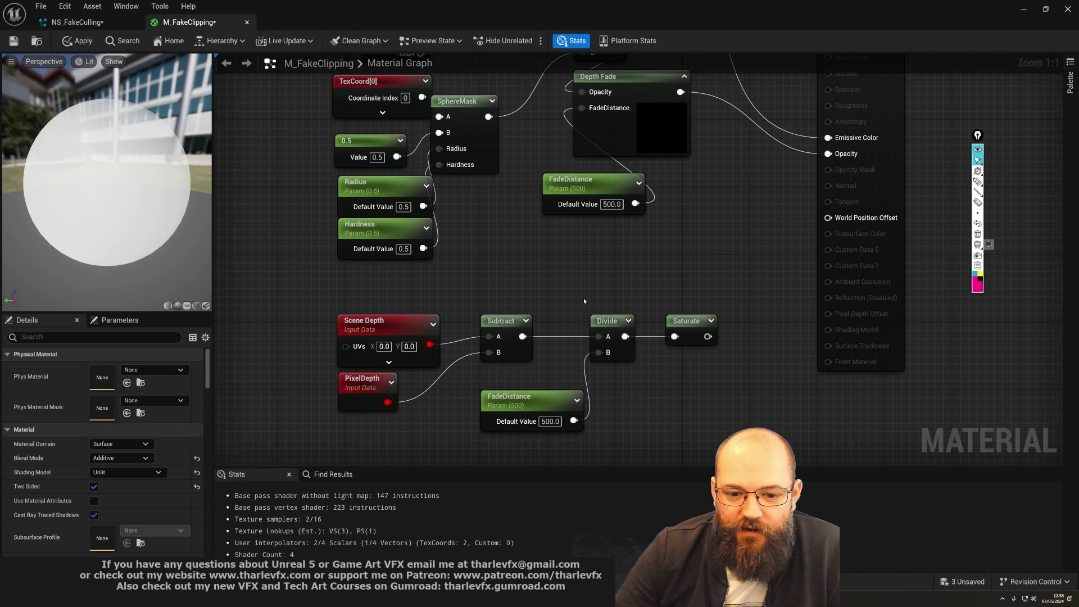
left_click(79, 41)
left_click_drag(712, 276, 336, 410)
left_click(1046, 9)
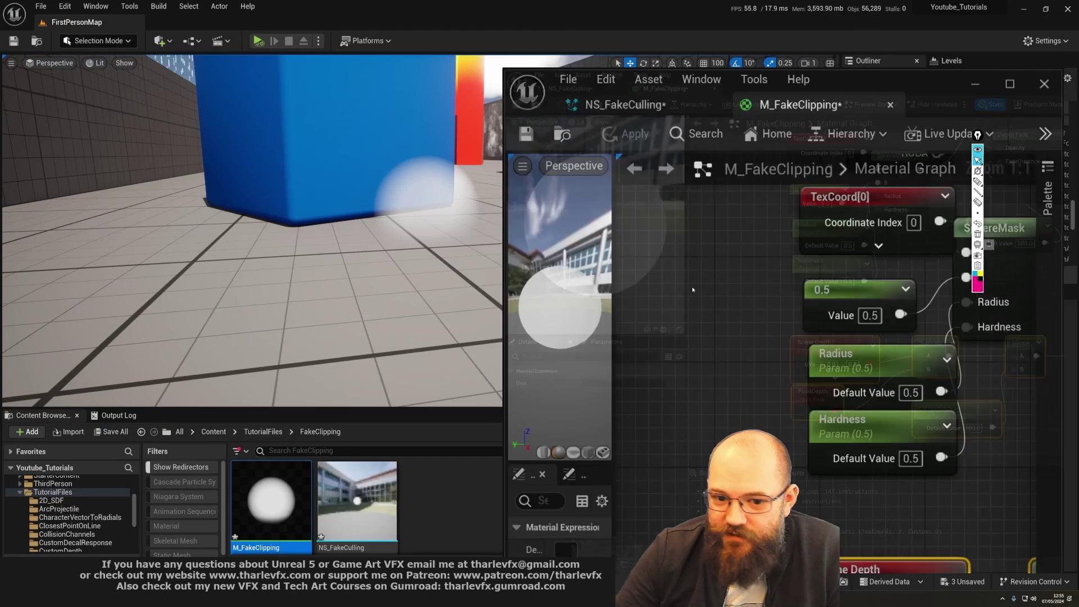
- Disconnect Multiply from Depth Fade's Opacity input, apply the material, and try Saturate as the source for the material's Opacity
scroll(911, 405, "down", 2)
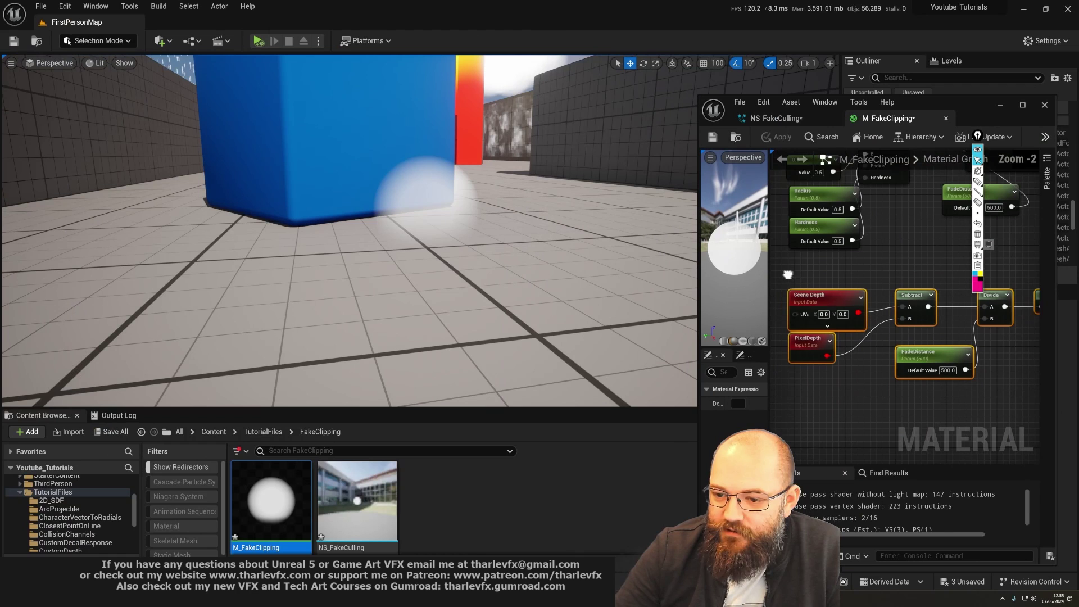
right_click_drag(938, 249, 771, 353)
mouse_move(924, 301)
right_mouse_down()
mouse_move(954, 291)
mouse_move(939, 309)
right_mouse_up()
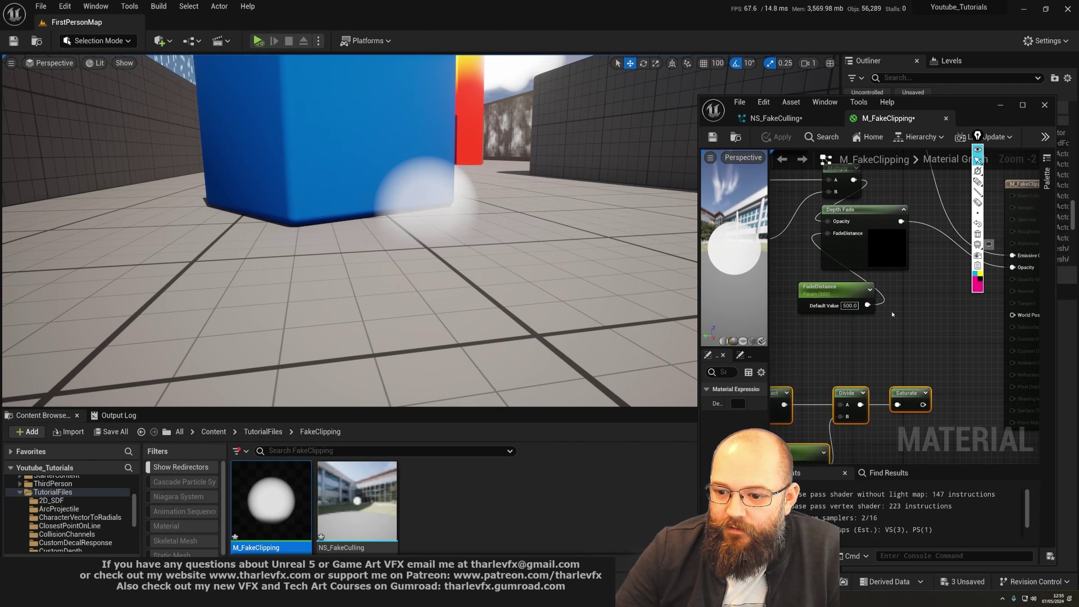
right_click_drag(853, 181, 867, 204)
left_click(867, 204, "alt")
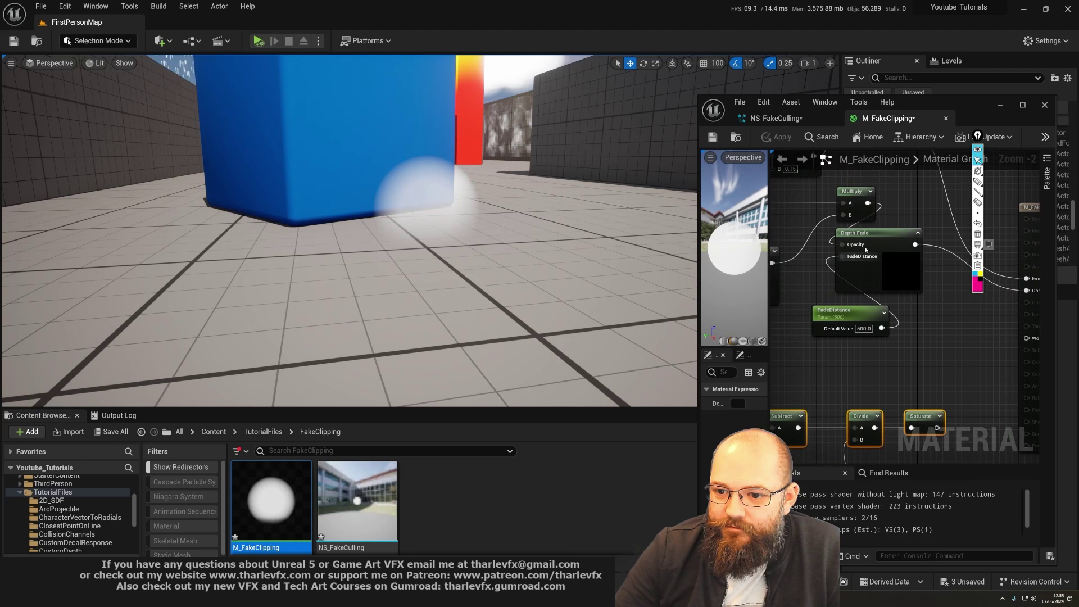
left_click(787, 141)
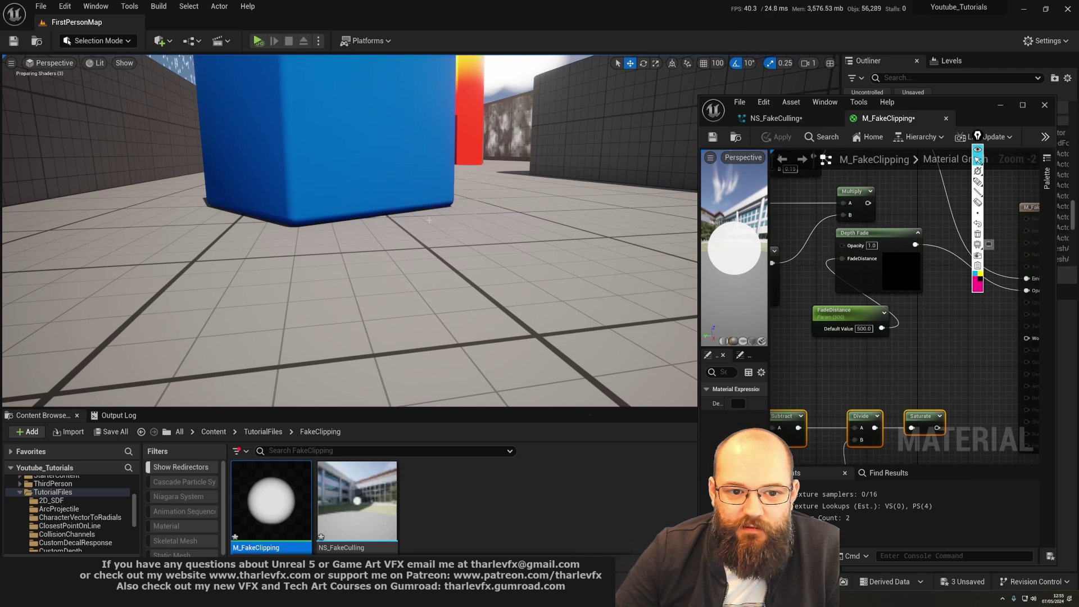
right_click_drag(913, 350, 879, 354)
left_click_drag(984, 297, 903, 431)
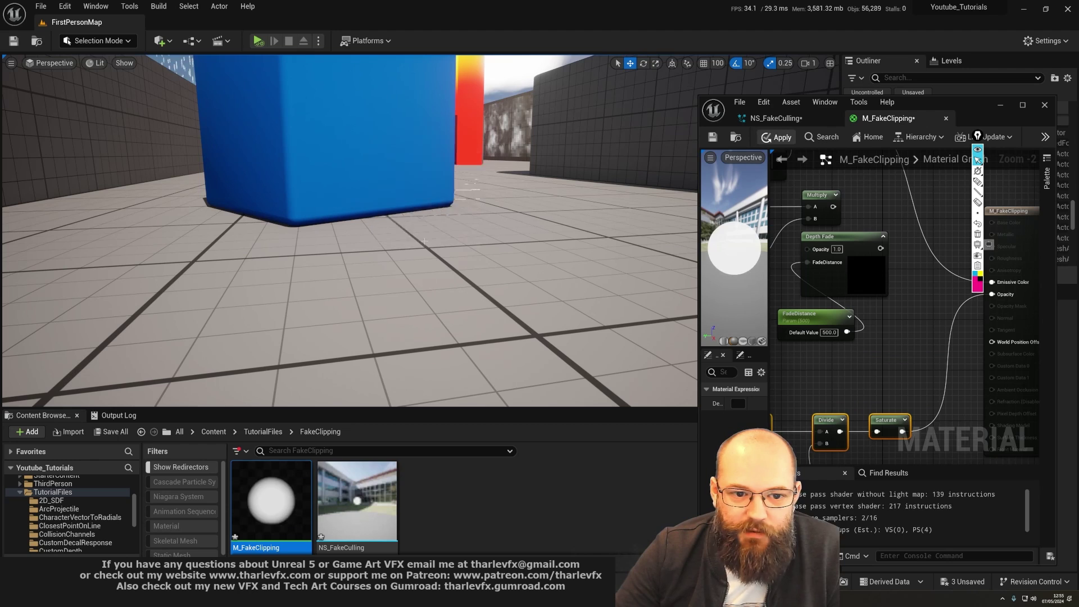
- Reconnect Depth Fade to the material's Opacity and Multiply to Depth Fade's Opacity input, and apply the material
left_click_drag(996, 296, 880, 248)
left_click(871, 200)
left_click_drag(833, 207, 809, 248)
left_click(782, 137)
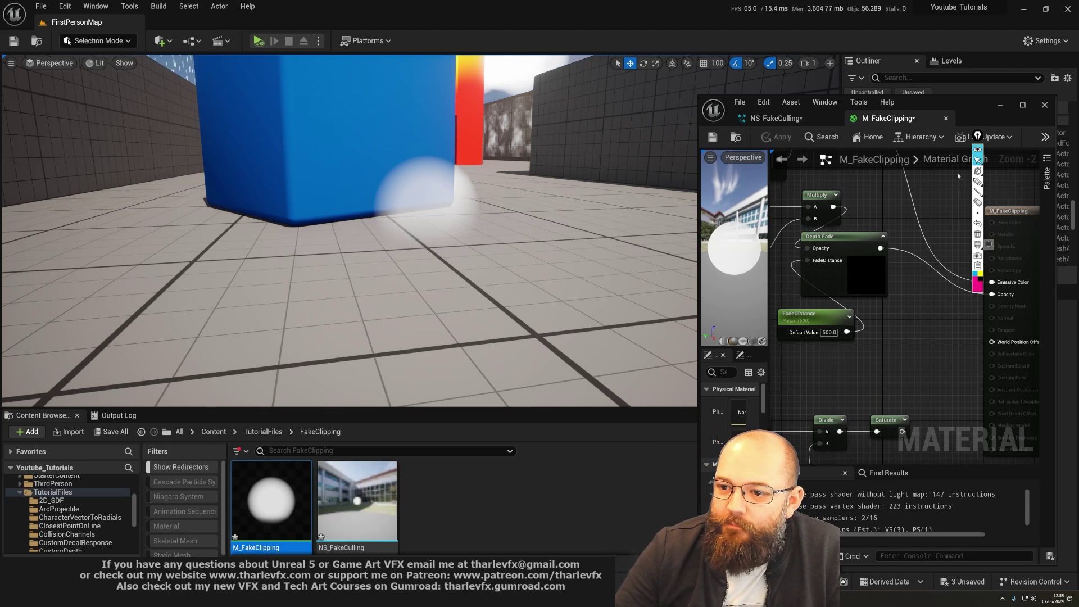
- Replace the Depth Fade link on the material's Opacity with the Multiply output and apply the material
left_click_drag(977, 135, 1012, 164)
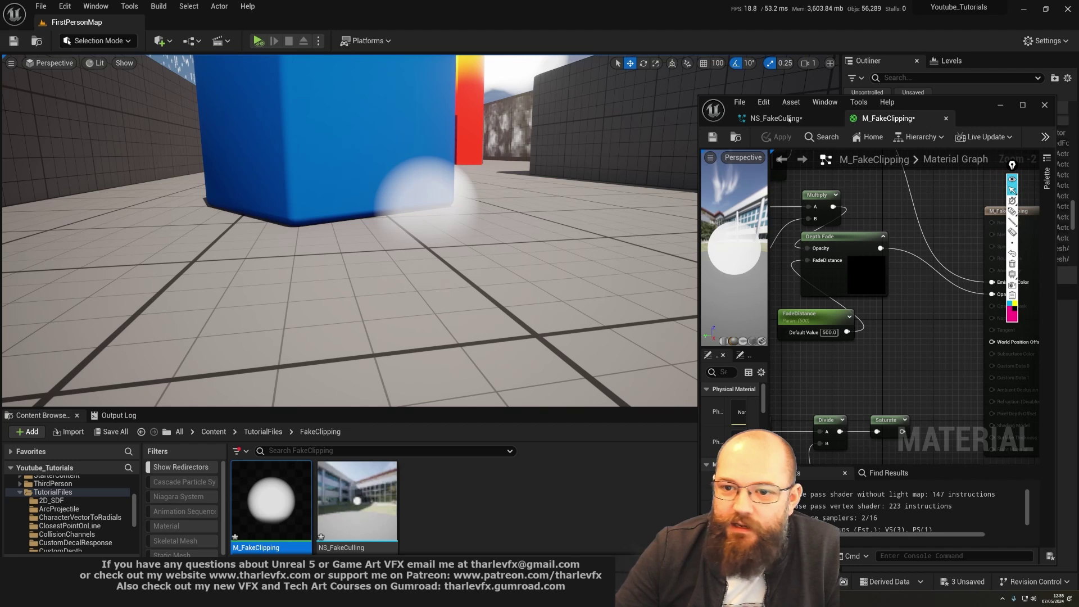
left_click(992, 294, "alt")
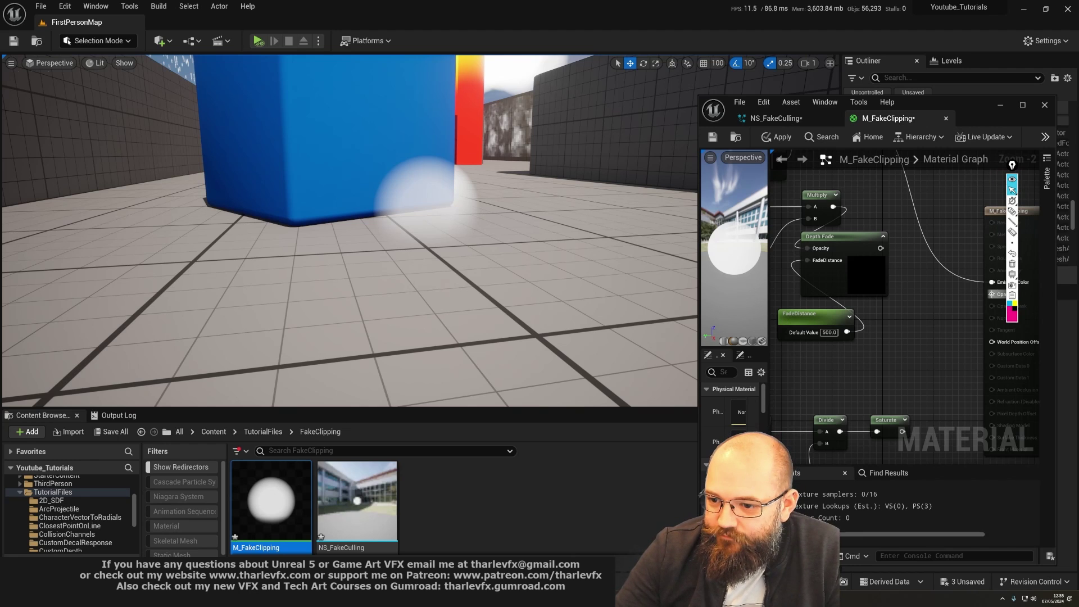
left_click_drag(880, 248, 992, 294)
left_click(777, 138)
- Lower the particle system in the level so its sprite cuts deeper into the floor, and deselect it
right_click_drag(427, 236, 419, 188)
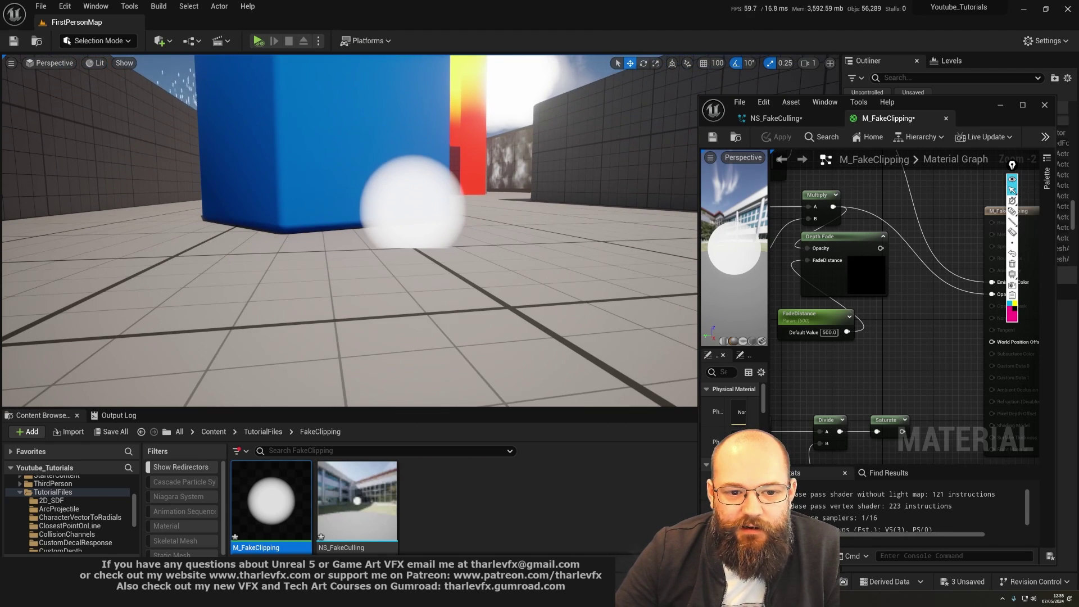
left_click(414, 197)
left_click_drag(413, 184, 413, 205)
key("Escape")
mouse_move(413, 205)
right_mouse_down()
mouse_move(414, 242)
mouse_move(413, 219)
right_mouse_up()
- Open the NS_FakeCulling system and inspect the Camera Offset module's Camera Offset Amount in Particle Spawn
left_click(771, 120)
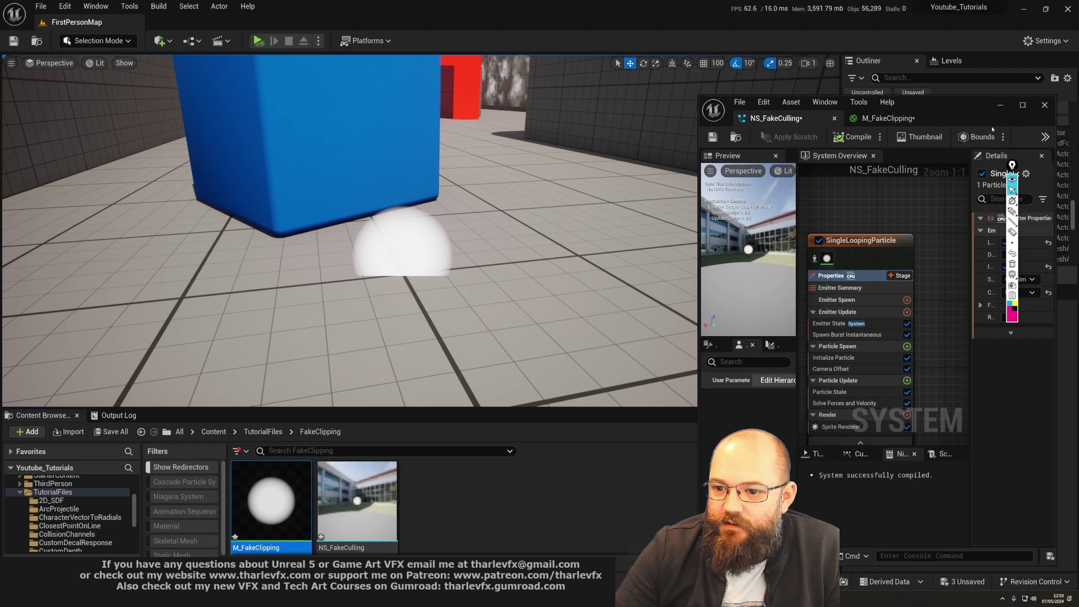
left_click(1022, 106)
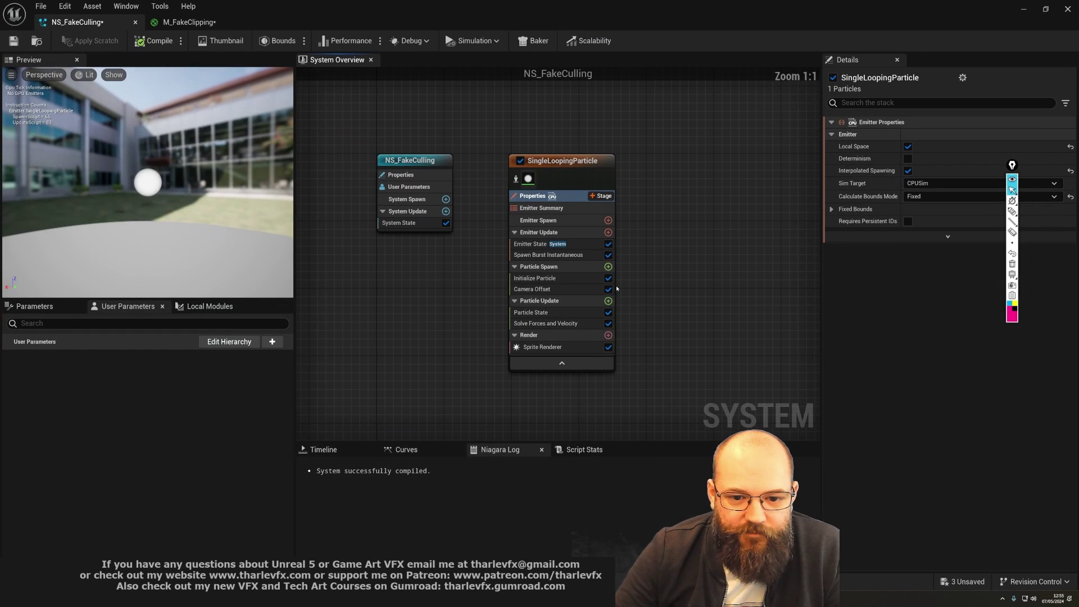
left_click(539, 290)
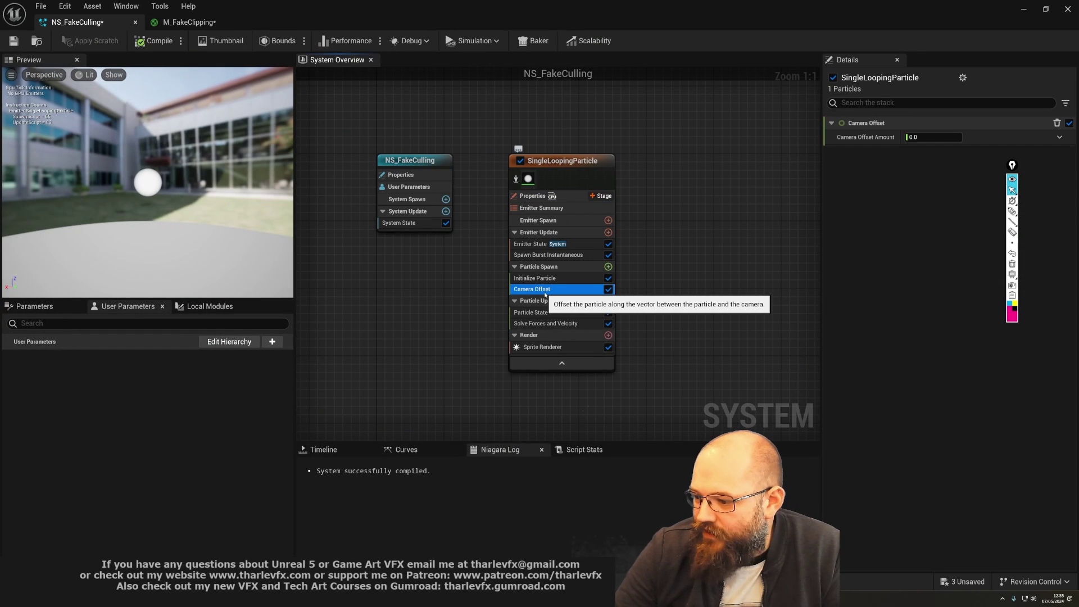
left_click(926, 137)
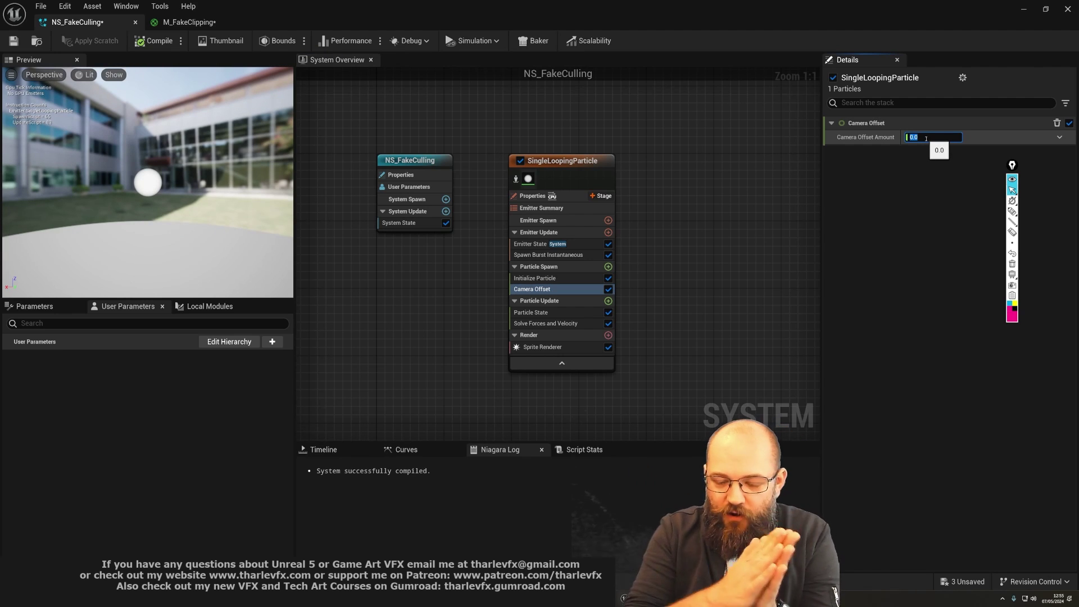
left_click(1012, 221)
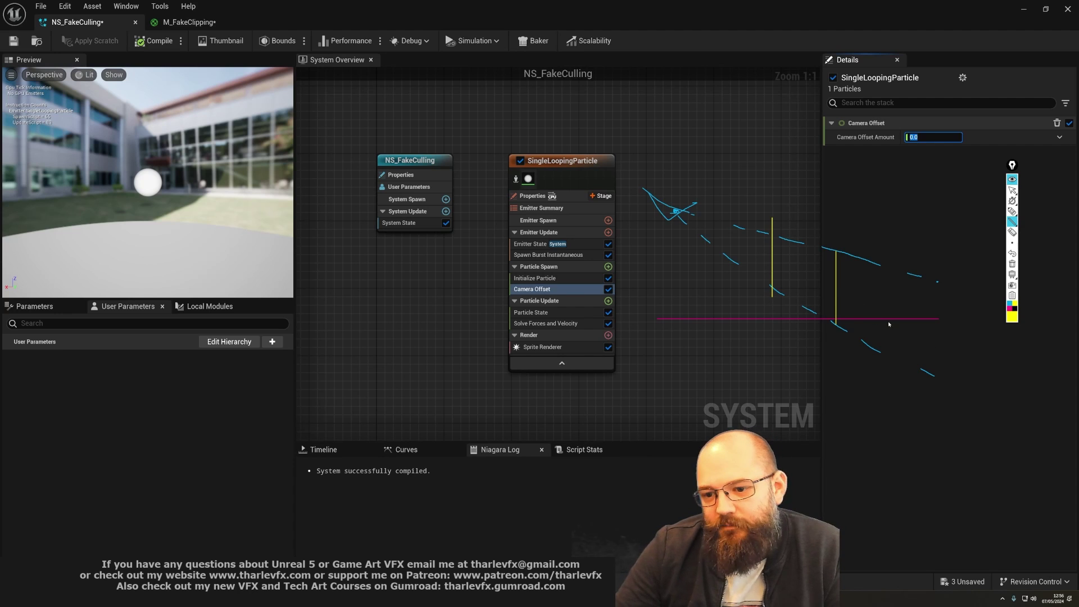
left_click(1012, 212)
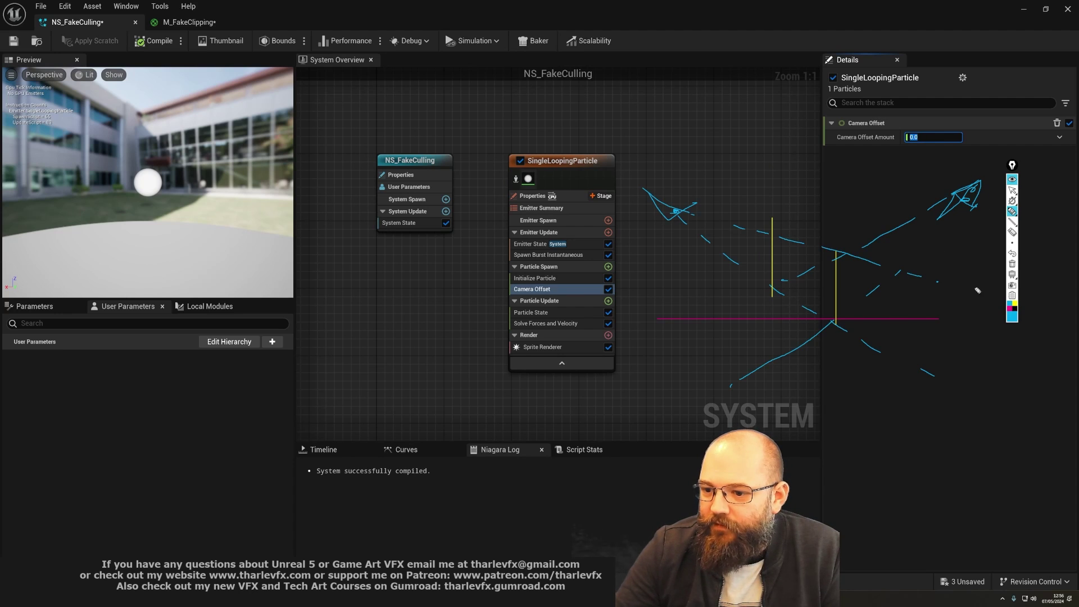
mouse_move(1009, 223)
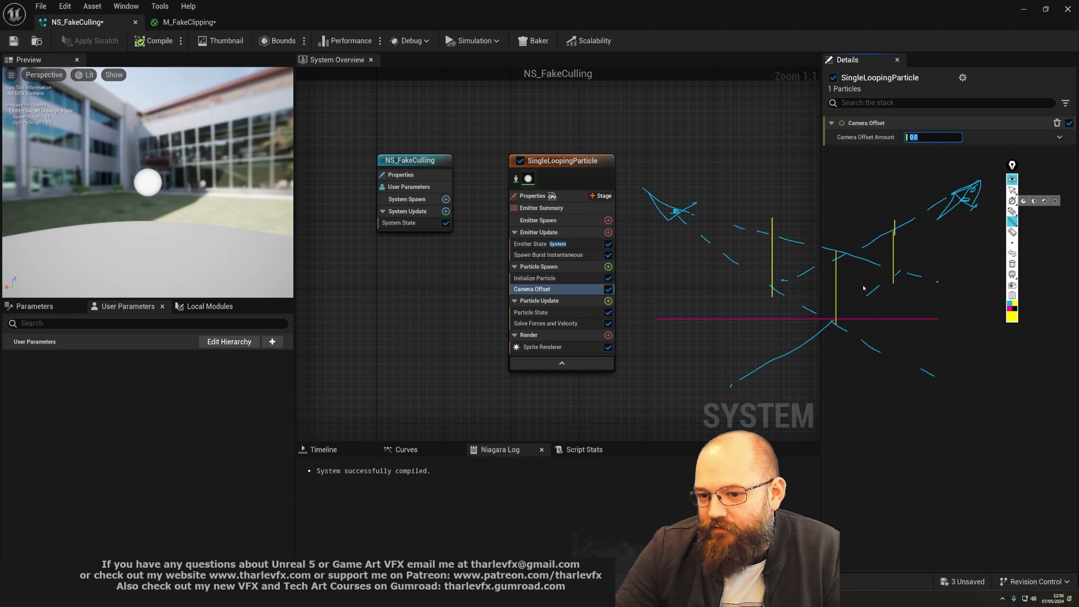
left_click(1012, 190)
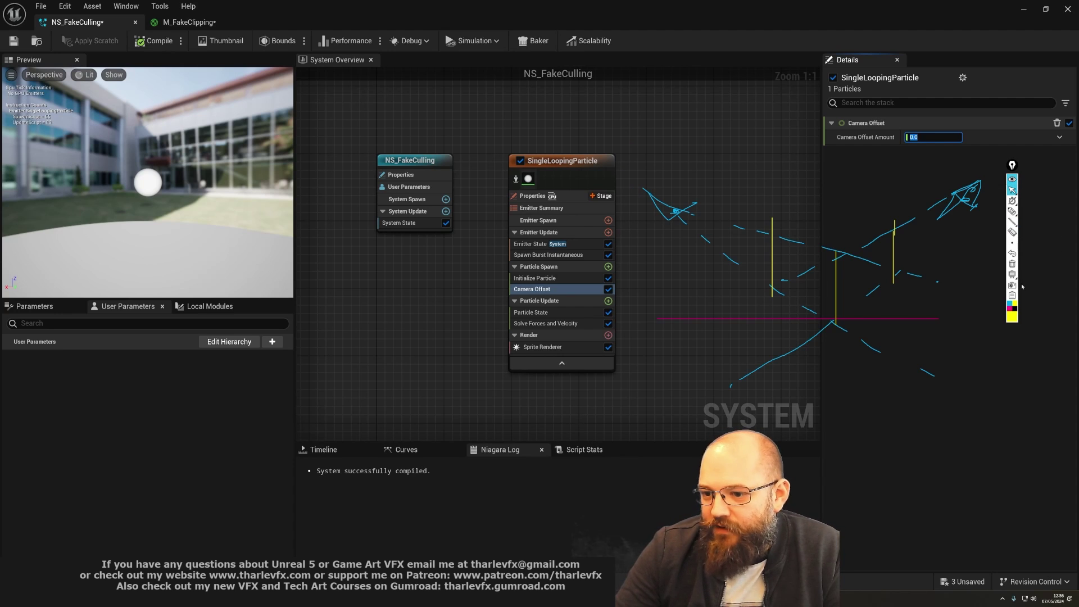
left_click(1012, 264)
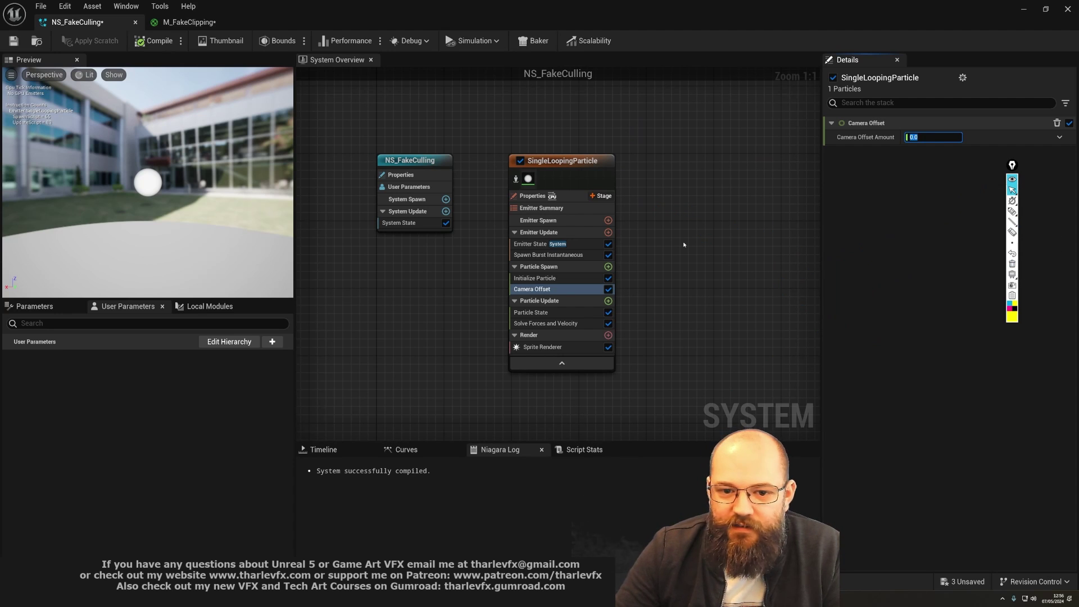
- Search the modules available for Particle Spawn for "camera" to locate Camera Offset
left_click(1046, 10)
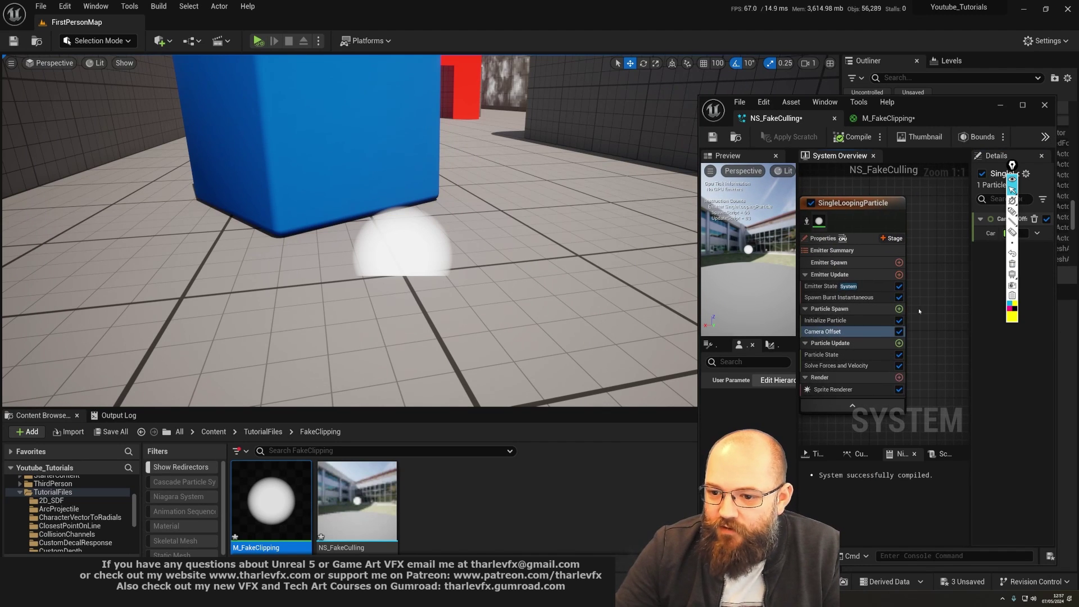
left_click(899, 308)
type("camera")
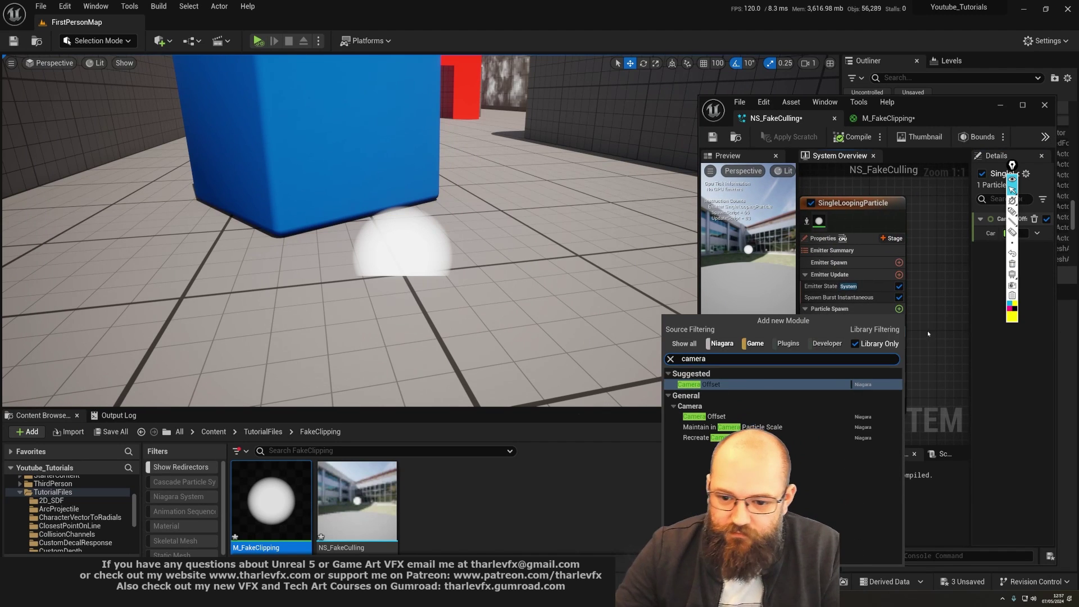
key("Return")
- Set the Camera Offset Amount of the SingleLoopingParticle emitter to 50
right_click_drag(938, 284, 979, 250)
left_click(1016, 233)
type("50")
key("Return")
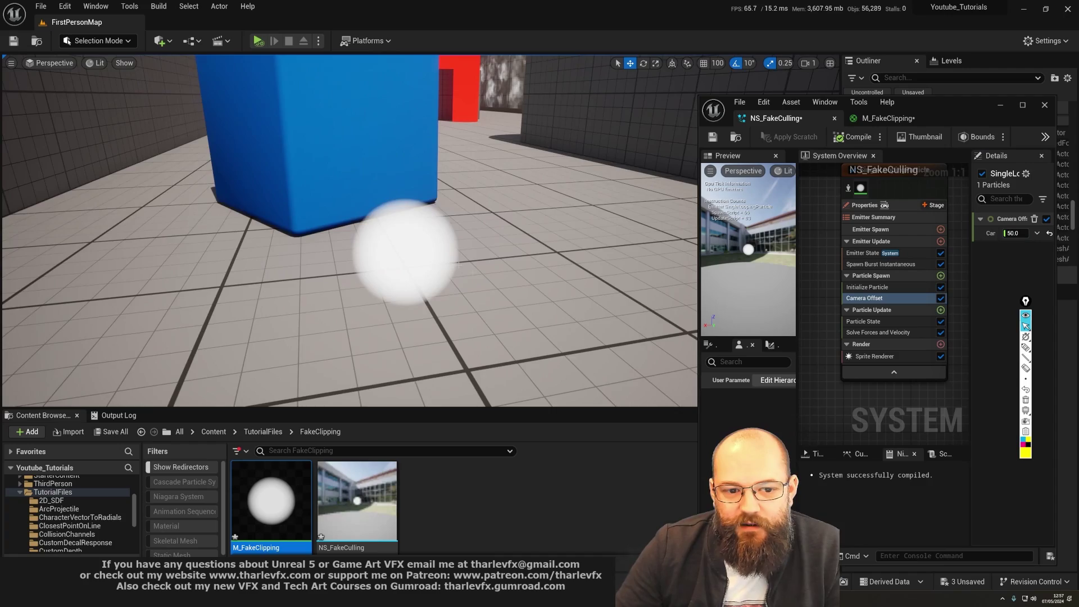
- Examine how the offset particle meets the floor from low and high camera angles, keeping the Camera Offset Amount at 50
scroll(458, 263, "down", 3)
left_click_drag(458, 263, 399, 196, "alt")
right_click_drag(416, 258, 398, 263)
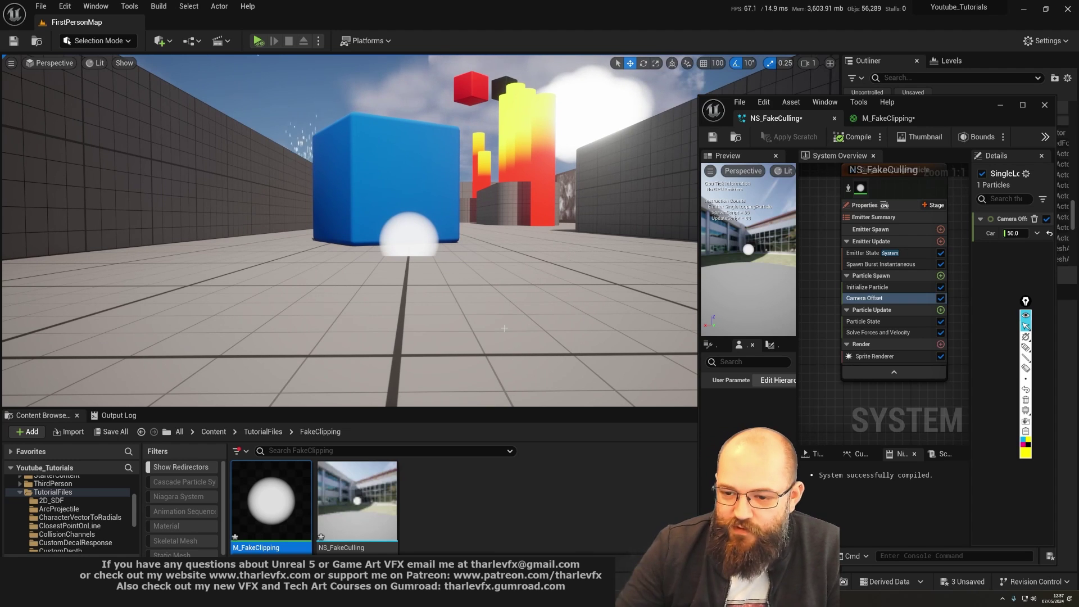
right_click_drag(418, 251, 415, 261)
left_click(1014, 233)
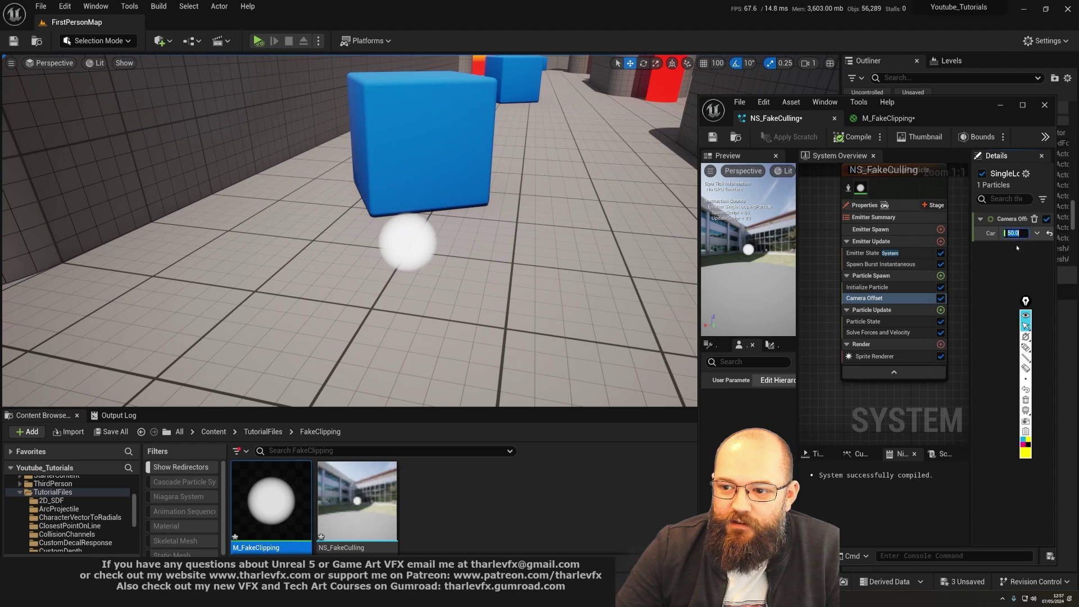
key("Return")
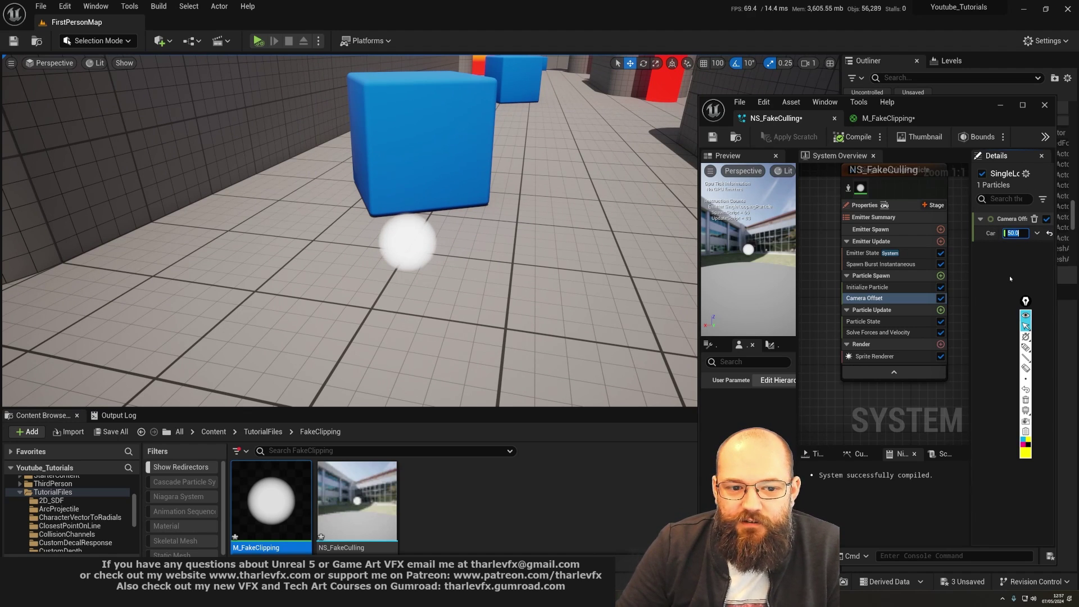
- Move the blue cube in the level to the particle's location and inspect where the sprite overlaps it
right_click_drag(419, 231, 447, 228)
left_click(323, 184)
right_click_drag(397, 179, 365, 217)
left_click_drag(350, 133, 362, 172)
left_click_drag(435, 268, 374, 210, "alt")
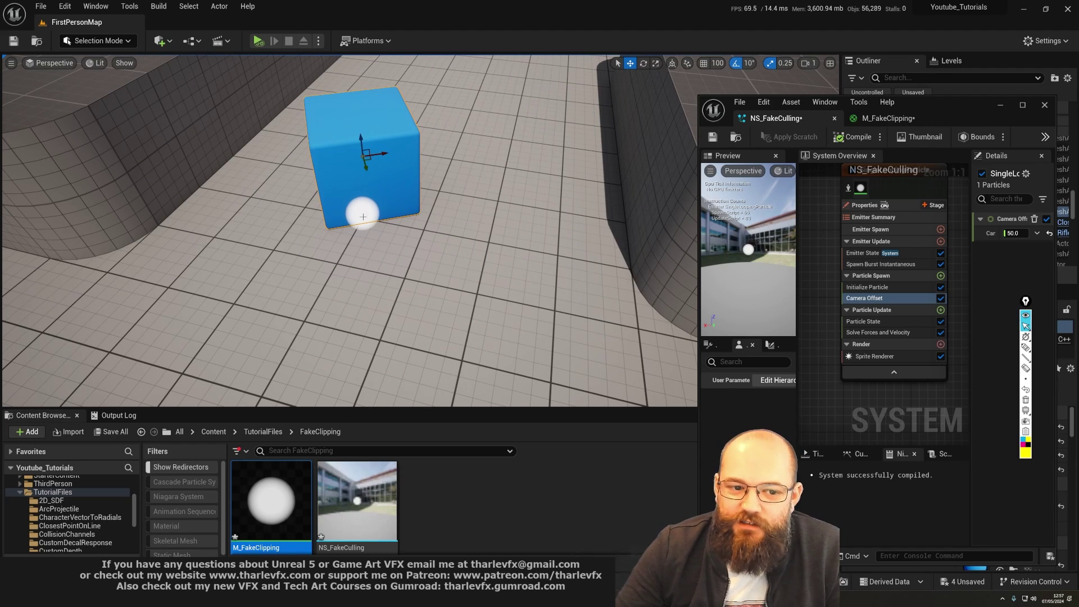
- Shift the blue cube slightly relative to the particle and inspect the sprite's overlap from high and low camera angles
left_click_drag(394, 253, 237, 210, "alt")
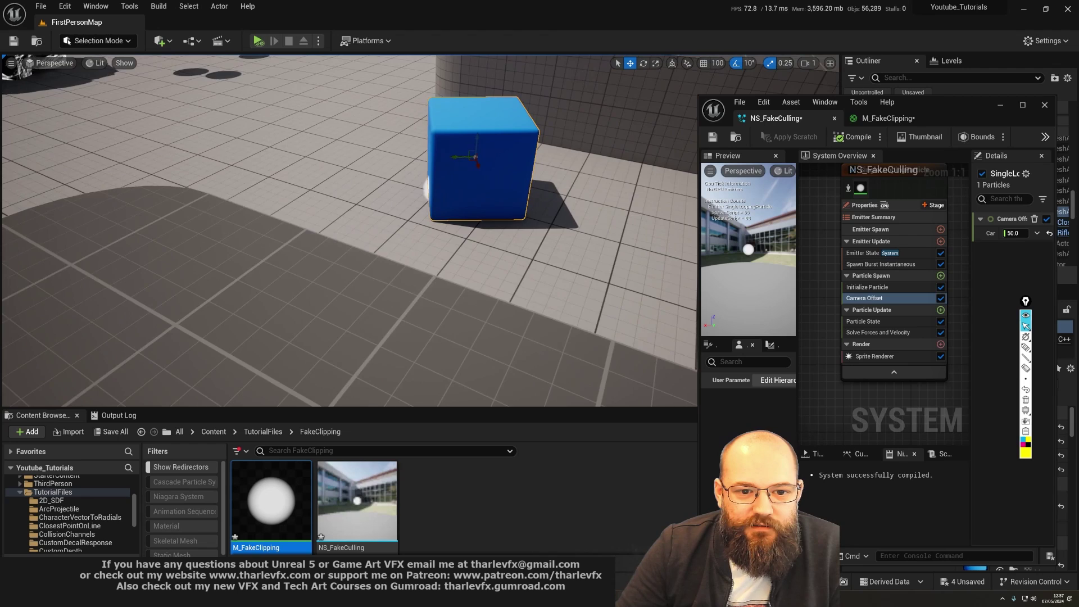
right_click_drag(326, 228, 499, 232)
left_click_drag(448, 143, 430, 145)
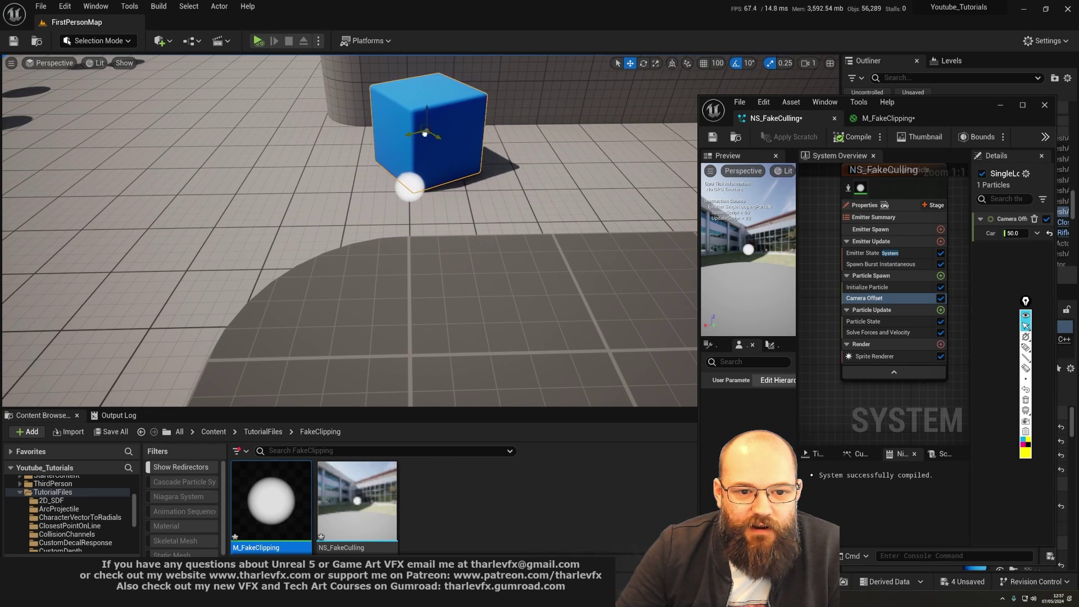
left_click_drag(495, 240, 393, 191, "alt")
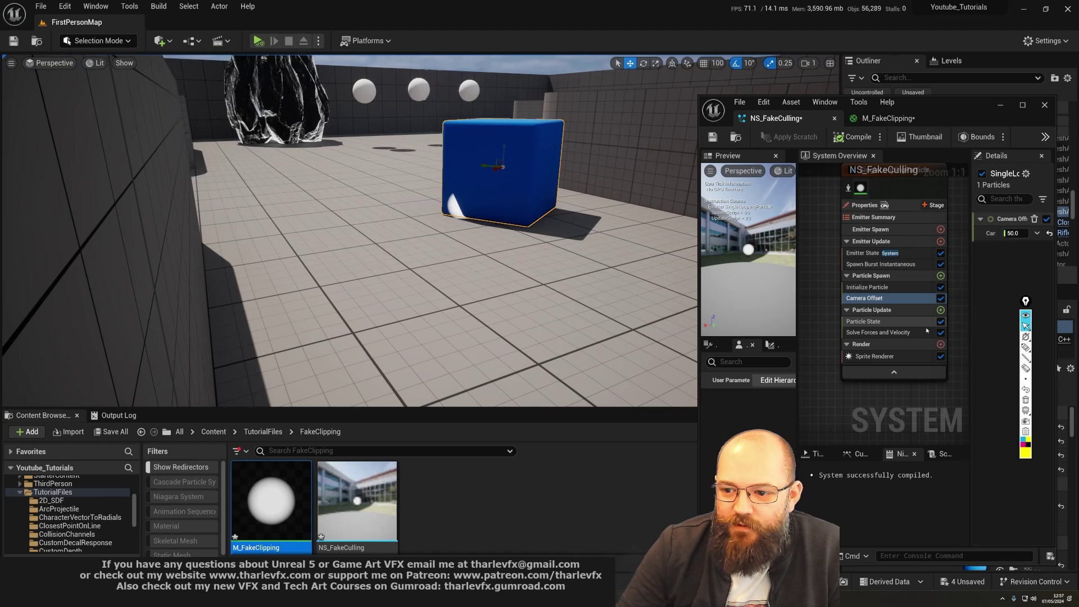
- Compare the sprite against the cube by setting the Camera Offset Amount to 0 and back to 50
left_click(1014, 232)
type("0")
key("Return")
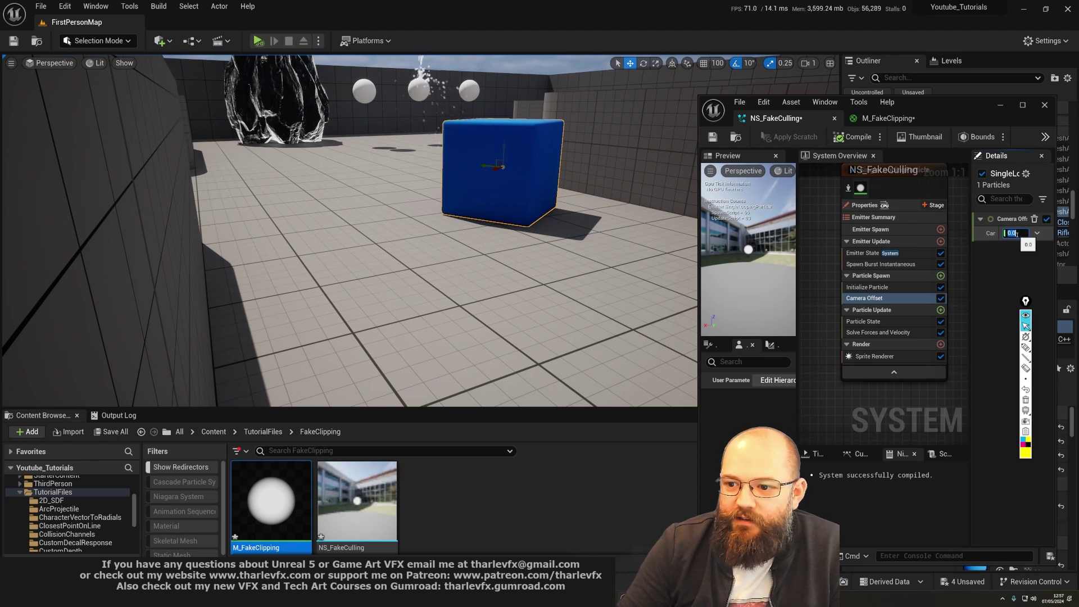
type("50")
key("Return")
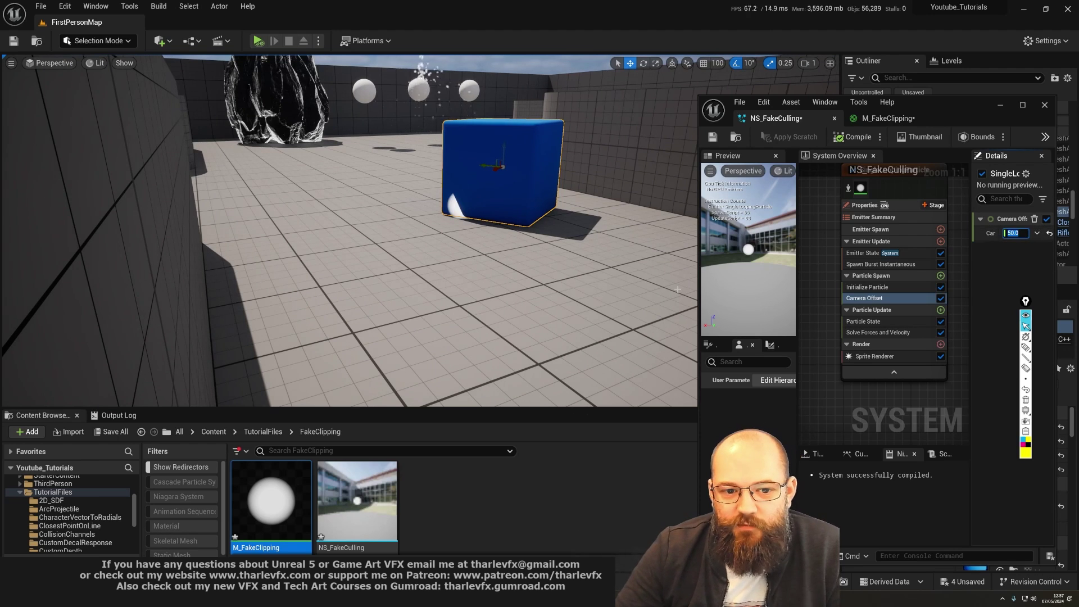
- Move the blue cube back along the floor, clear of the particle
left_click_drag(484, 227, 484, 270, "alt")
right_click_drag(401, 222, 339, 149)
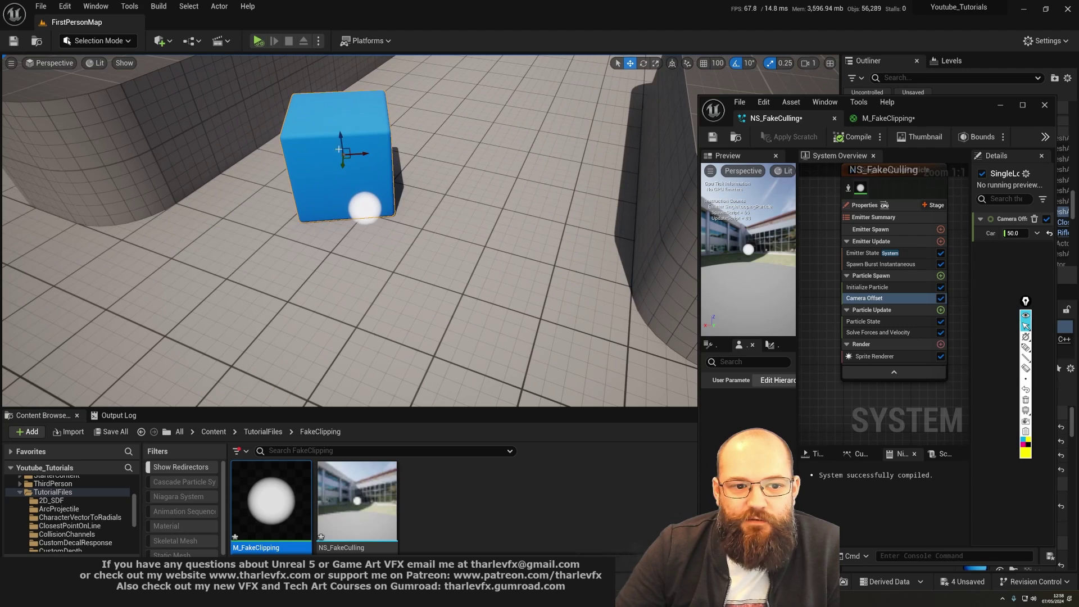
left_click_drag(348, 158, 441, 119)
left_click_drag(427, 236, 466, 197, "alt")
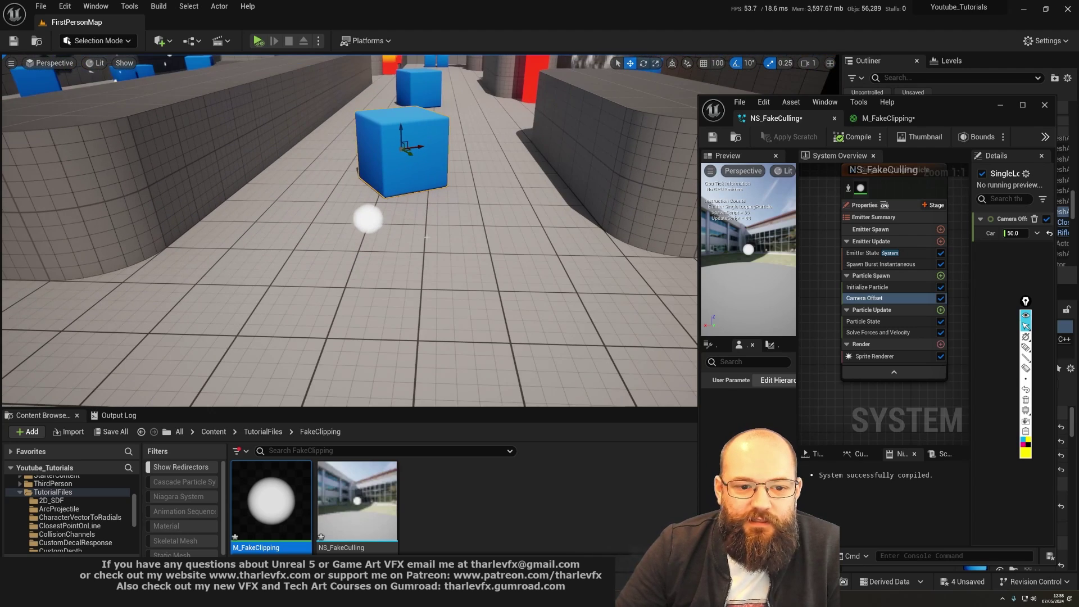
- Focus the view on the particle in the level and set its Camera Offset Amount to 0
left_click(368, 219)
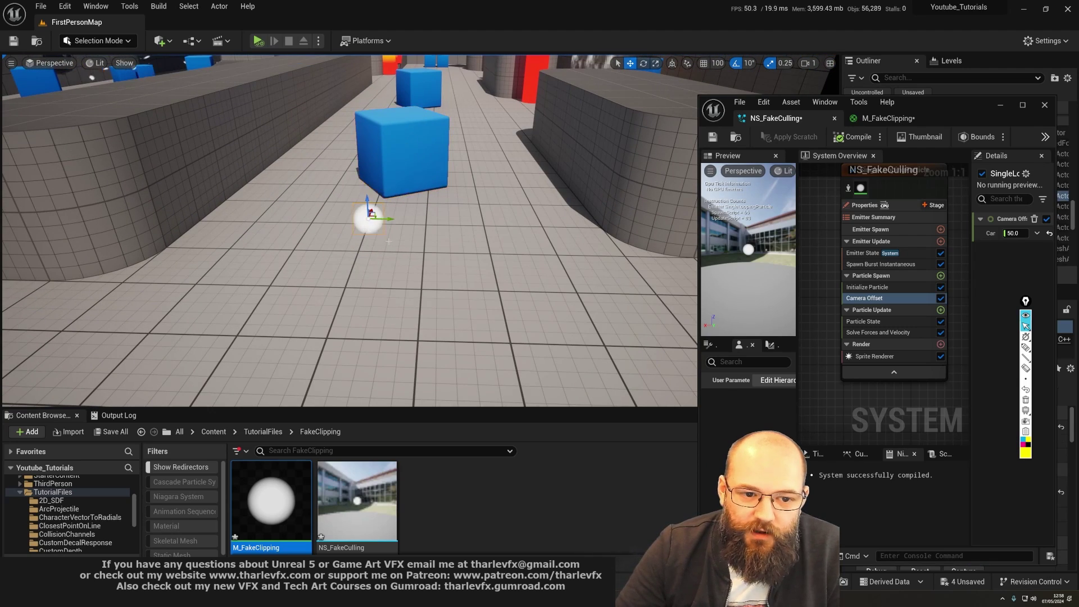
key("f")
left_click_drag(368, 220, 376, 180, "alt")
left_click_drag(483, 205, 452, 225, "alt")
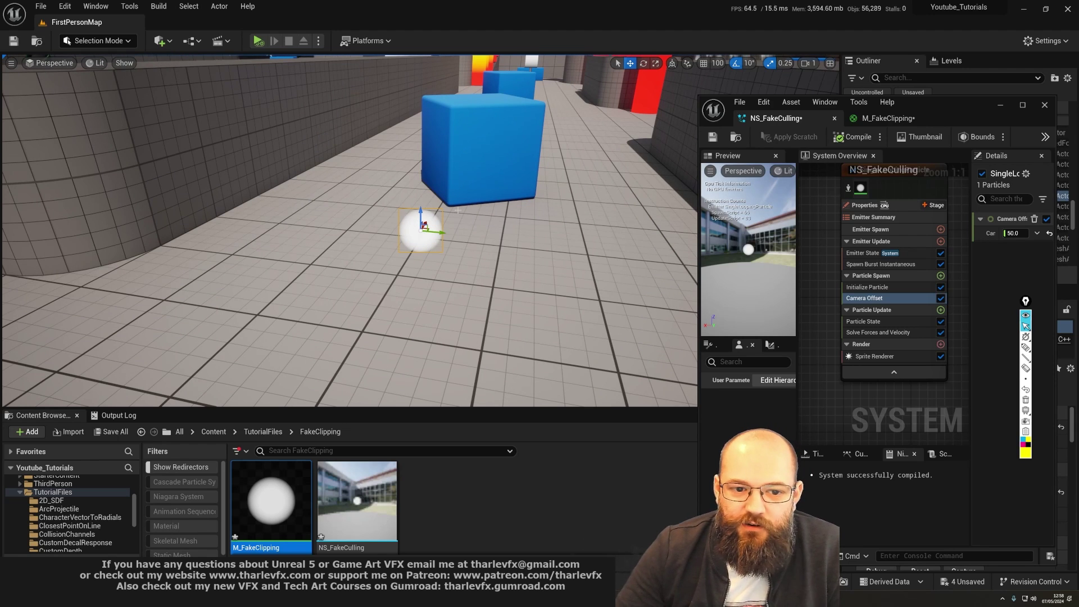
left_click_drag(473, 257, 494, 259, "alt")
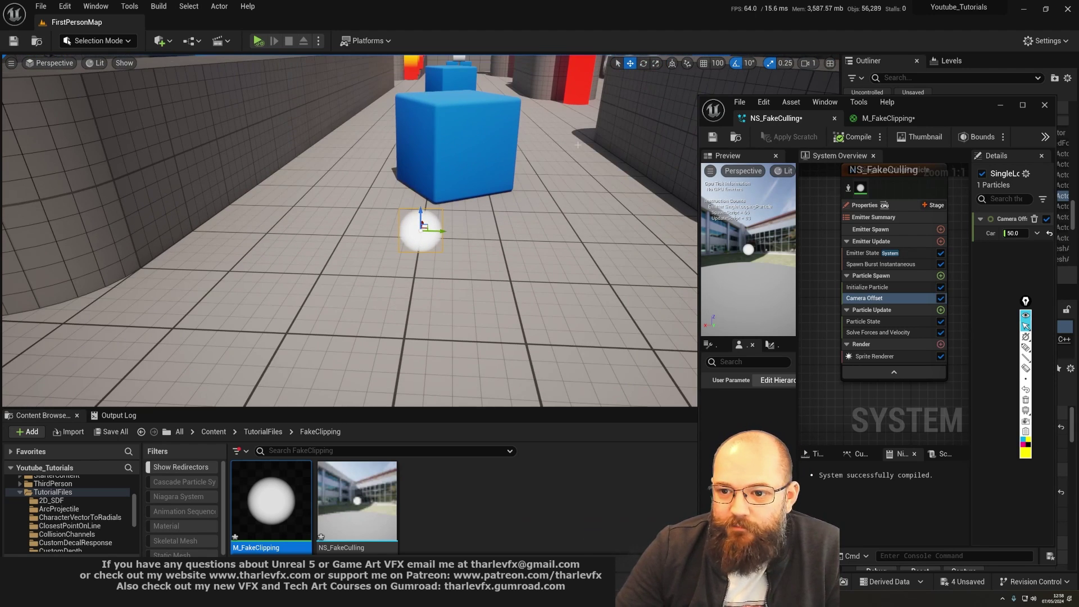
left_click(1015, 233)
type("0")
key("Return")
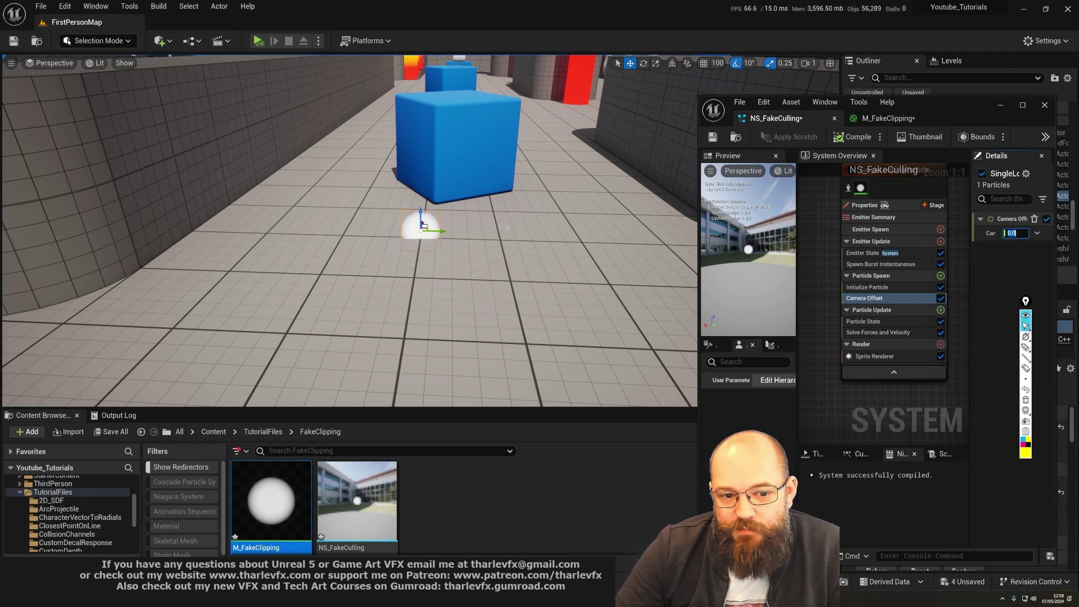
- Switch to the M_FakeClipping material graph and move the camera-direction offset nodes up beneath the Scene Depth network
left_click(882, 118)
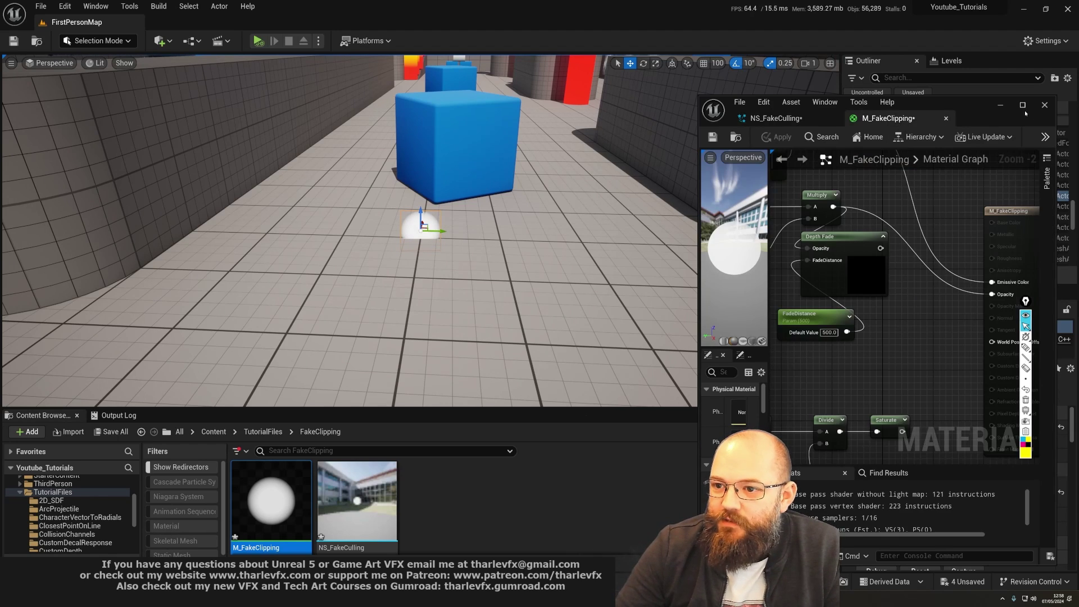
left_click(1022, 105)
right_click_drag(340, 391, 643, 286)
right_click_drag(485, 341, 549, 177)
left_click_drag(310, 265, 668, 405)
left_click_drag(611, 299, 731, 184)
left_click(613, 168)
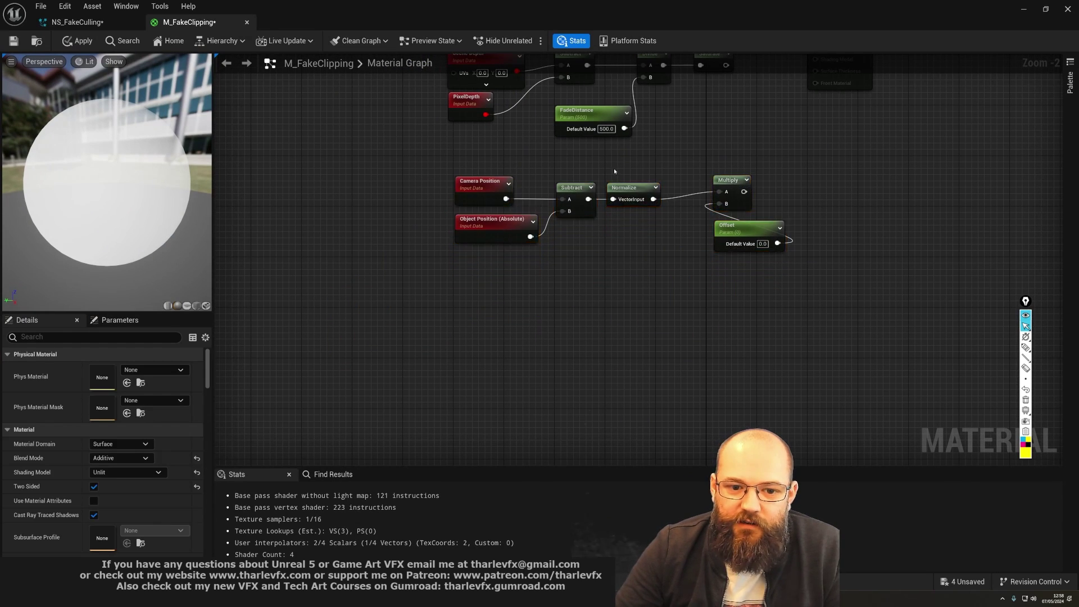
- Examine how the Camera Position, Object Position, Subtract and Normalize nodes build the direction towards the camera
right_click_drag(412, 191, 299, 271)
scroll(300, 272, "up", 2)
left_click(380, 267)
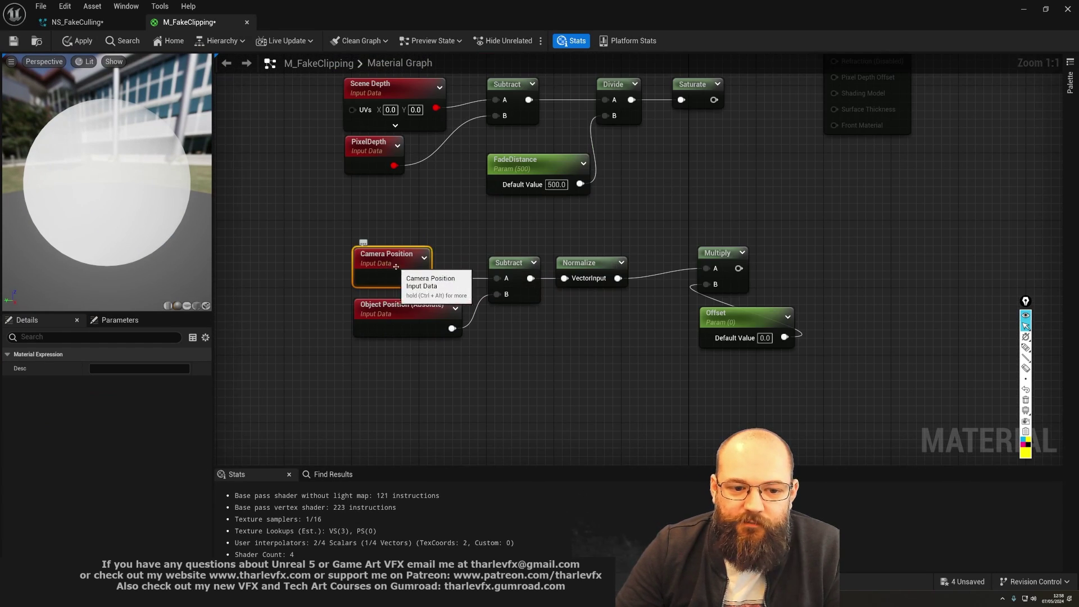
left_click(401, 304)
left_click(514, 287)
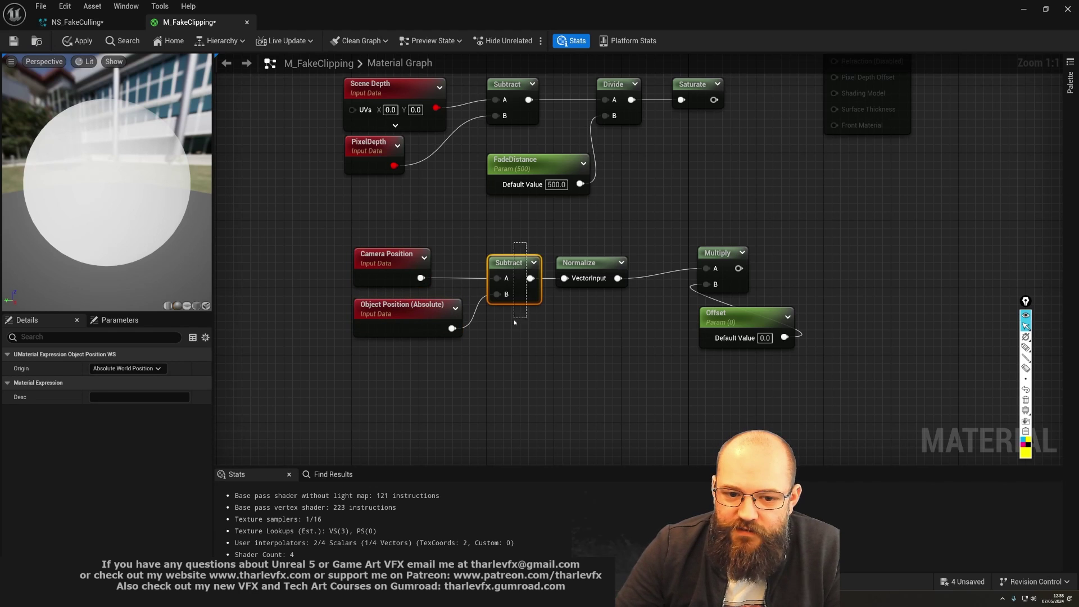
left_click(595, 271)
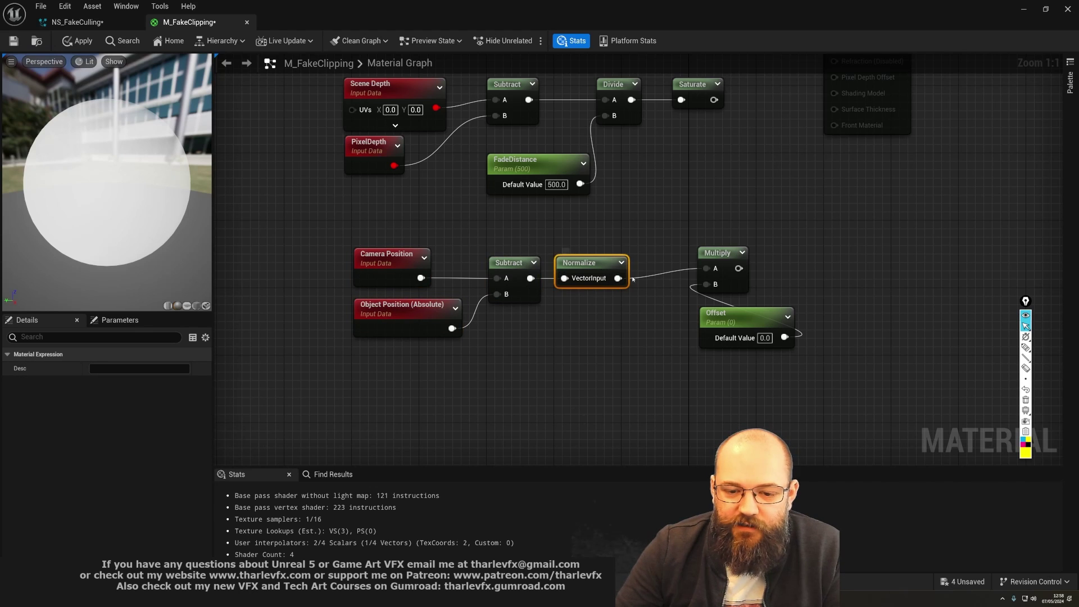
- Connect the offset network's Multiply output to the material's World Position Offset and apply the material
right_click_drag(747, 189, 600, 332)
left_click_drag(686, 124, 591, 411)
left_click(547, 332)
right_click_drag(625, 456, 635, 350)
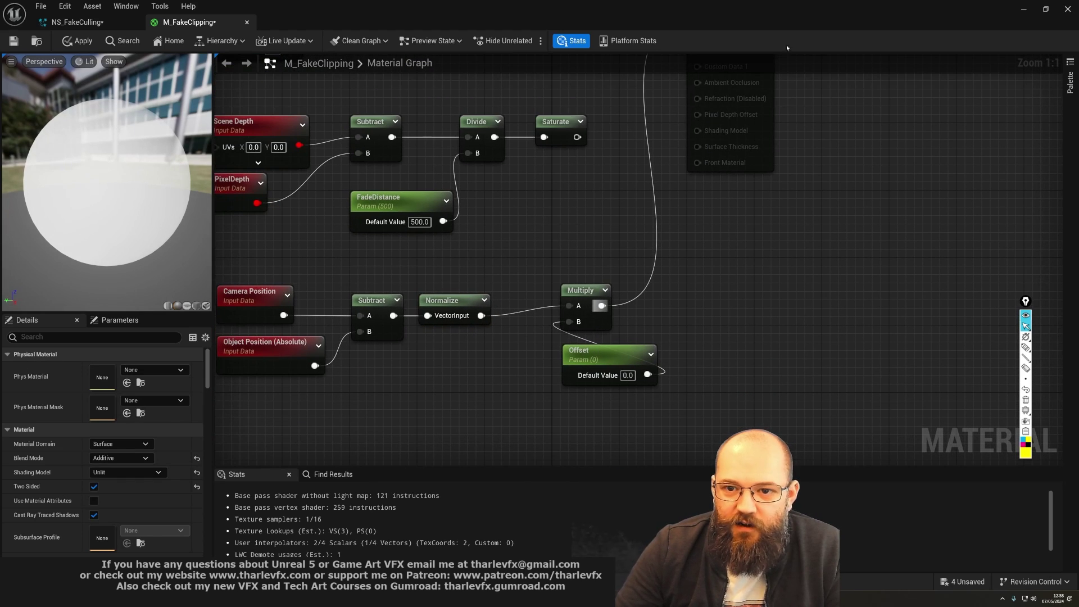
left_click(79, 40)
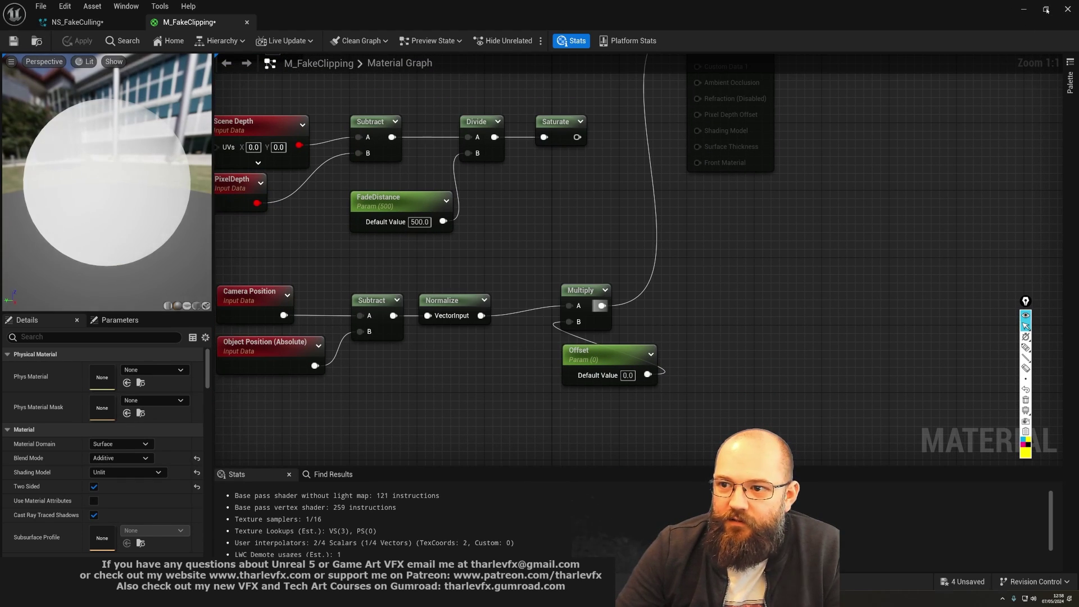
- Shrink the material editor beside the level and set the Offset parameter's default value to 50
left_click(1046, 10)
right_click_drag(882, 350, 717, 204)
right_click_drag(912, 330, 804, 339)
left_click(907, 333)
type("50")
key("Return")
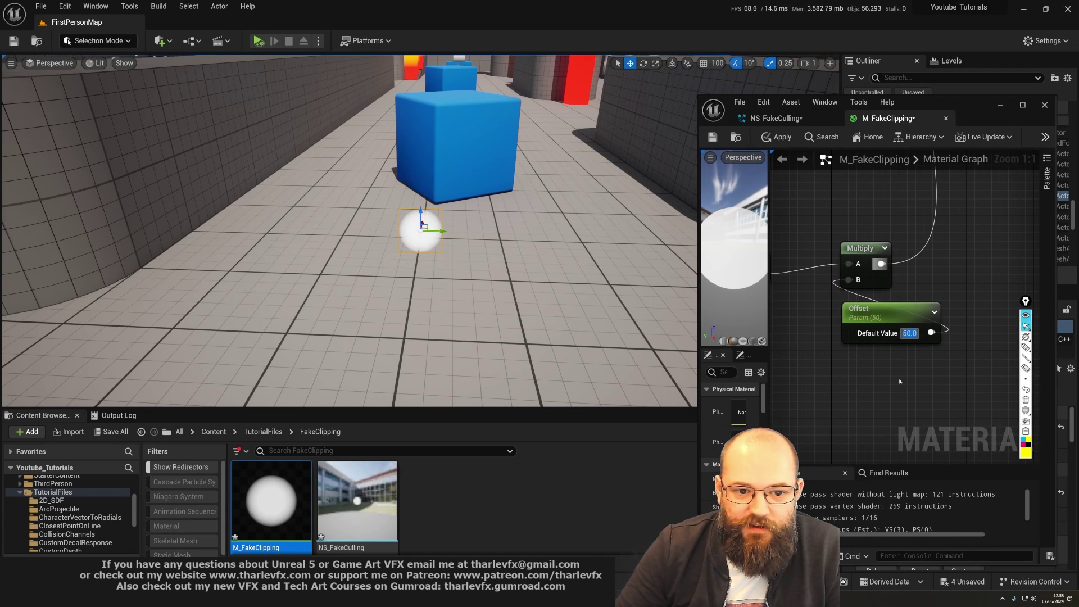
- Examine the particle with the material-based offset in the level from different camera angles and distances
right_click_drag(421, 253, 467, 163)
key("Escape")
key("q")
right_click_drag(489, 225, 482, 278)
left_click_drag(357, 75, 405, 146)
right_click_drag(416, 107, 395, 91)
left_click_drag(396, 91, 352, 87)
right_click_drag(352, 90, 281, 95)
mouse_move(385, 175)
left_mouse_down()
mouse_move(409, 169)
mouse_move(396, 168)
left_mouse_up()
- Find the depth settings of M_FakeClipping, enable Disable Depth Test, and view the particle against the level geometry
double_click(976, 111)
right_click_drag(379, 320, 668, 358)
left_click(110, 336)
type("dep")
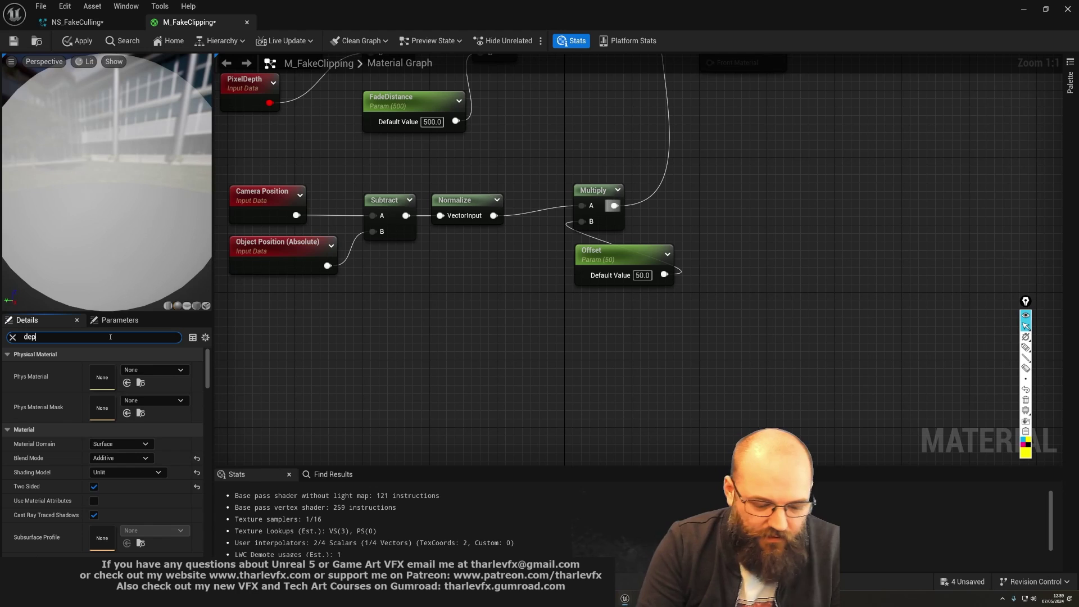
type("th")
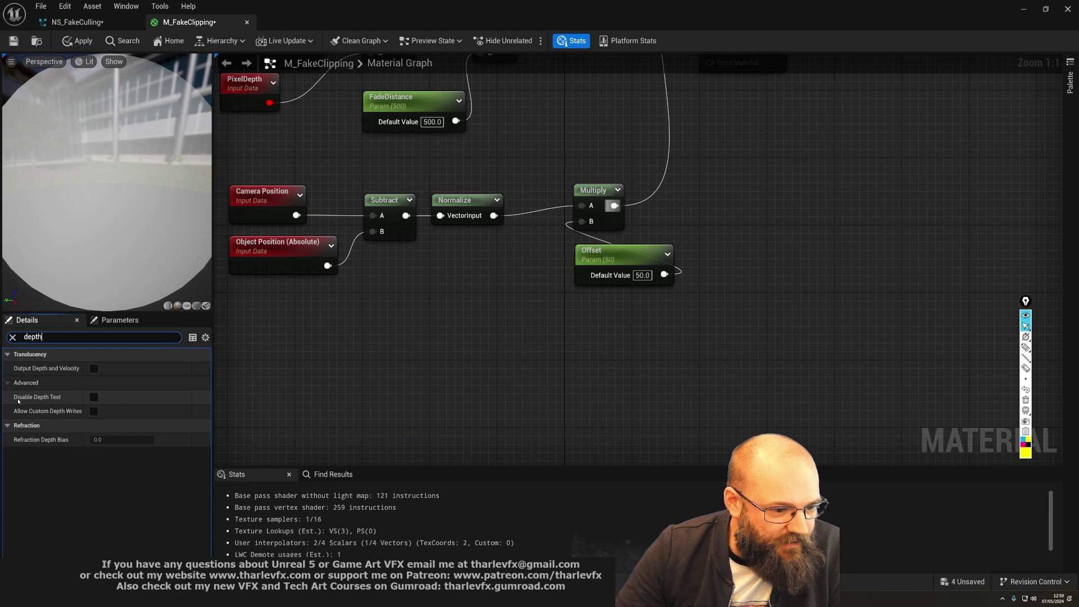
left_click(94, 397)
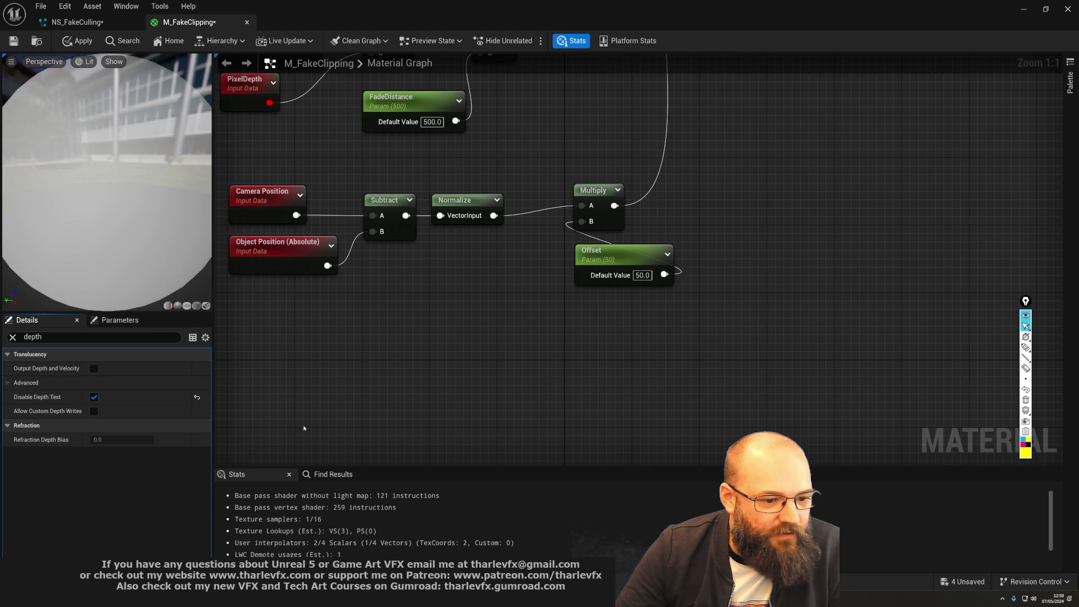
left_click_drag(787, 8, 878, 104)
right_click_drag(394, 225, 348, 225)
mouse_move(363, 274)
left_mouse_down("alt")
mouse_move(396, 191)
mouse_move(363, 275)
left_mouse_up("alt")
right_click_drag(363, 275, 363, 274)
- Enable Output Depth and Velocity for M_FakeClipping and apply the material
left_click_drag(769, 411, 825, 410)
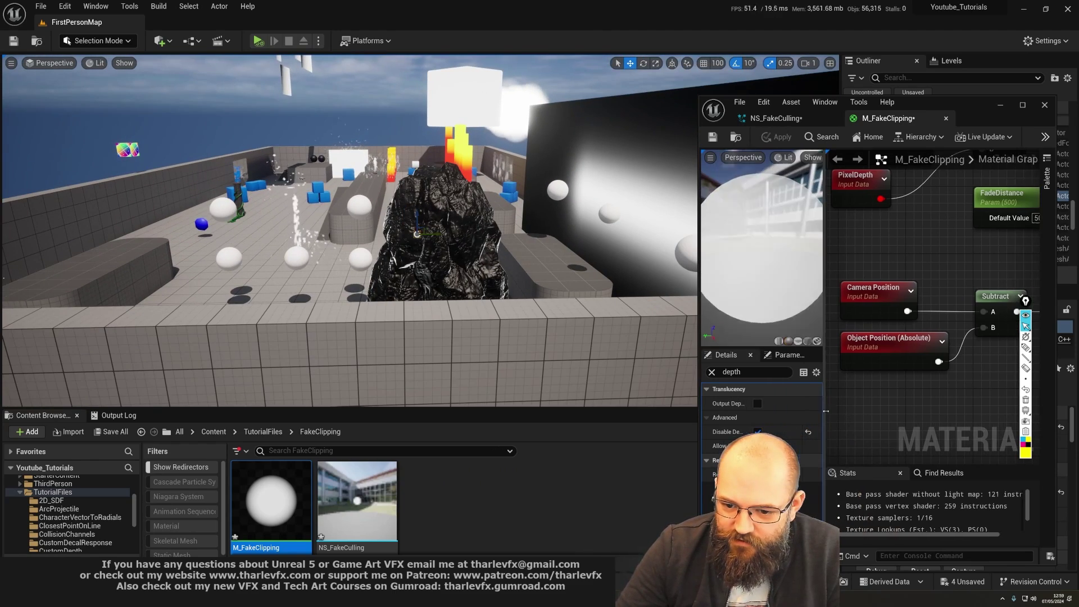
left_click(758, 403)
left_click(777, 137)
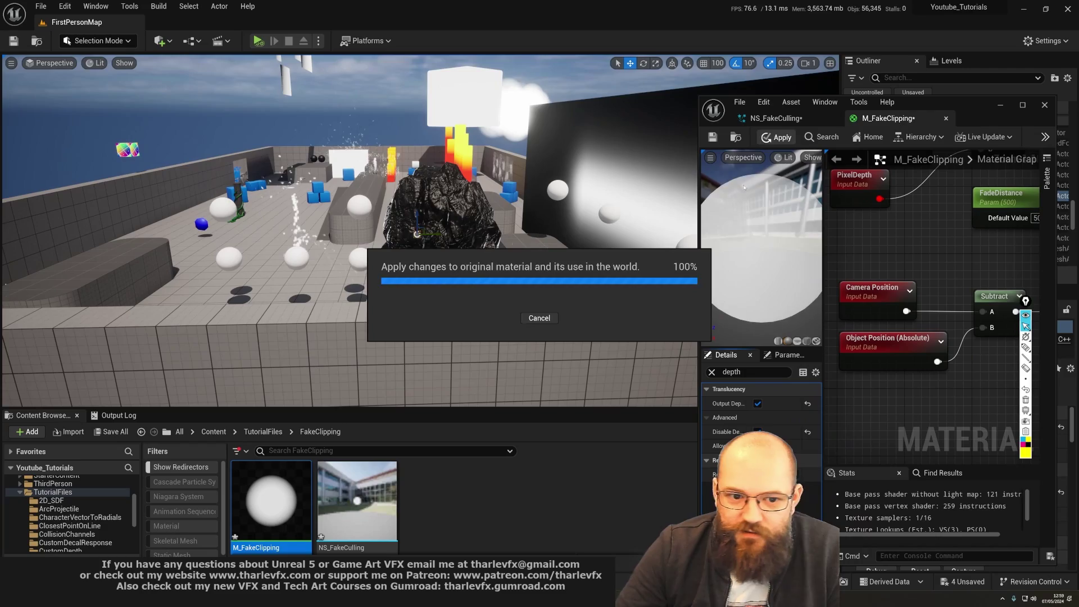